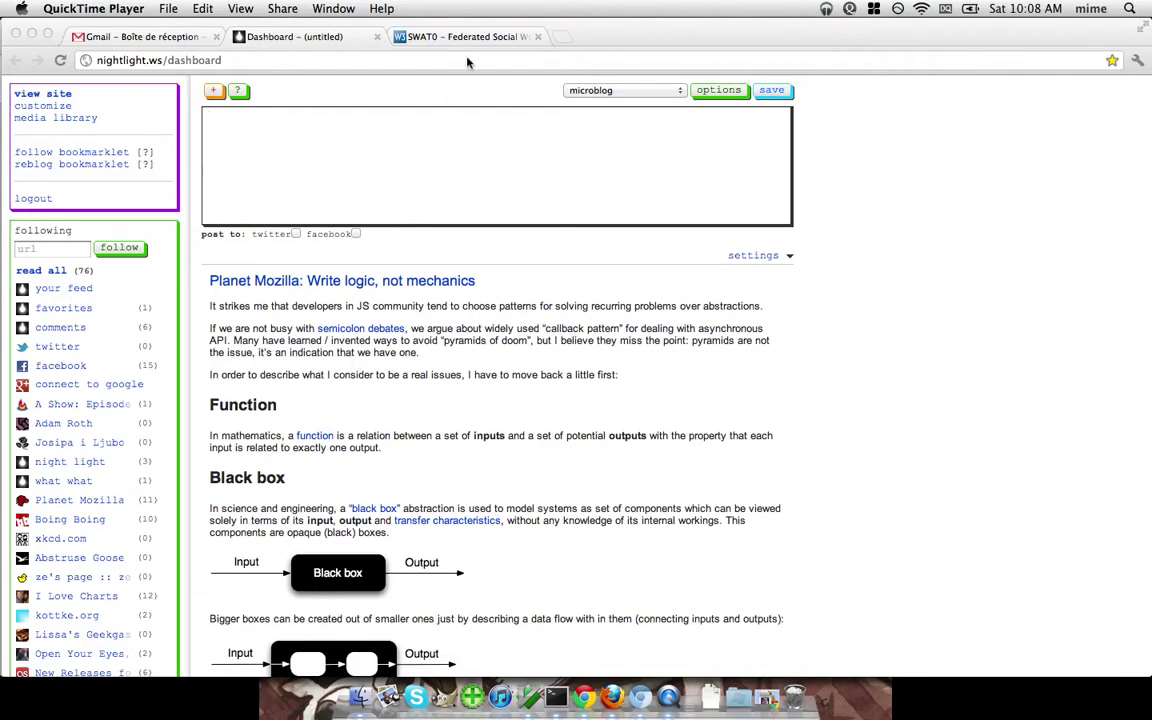
Review the SWAT0 'Social Web Acid Test - Level 0' wiki page, then return to the nightlight dashboard
left_click(411, 36)
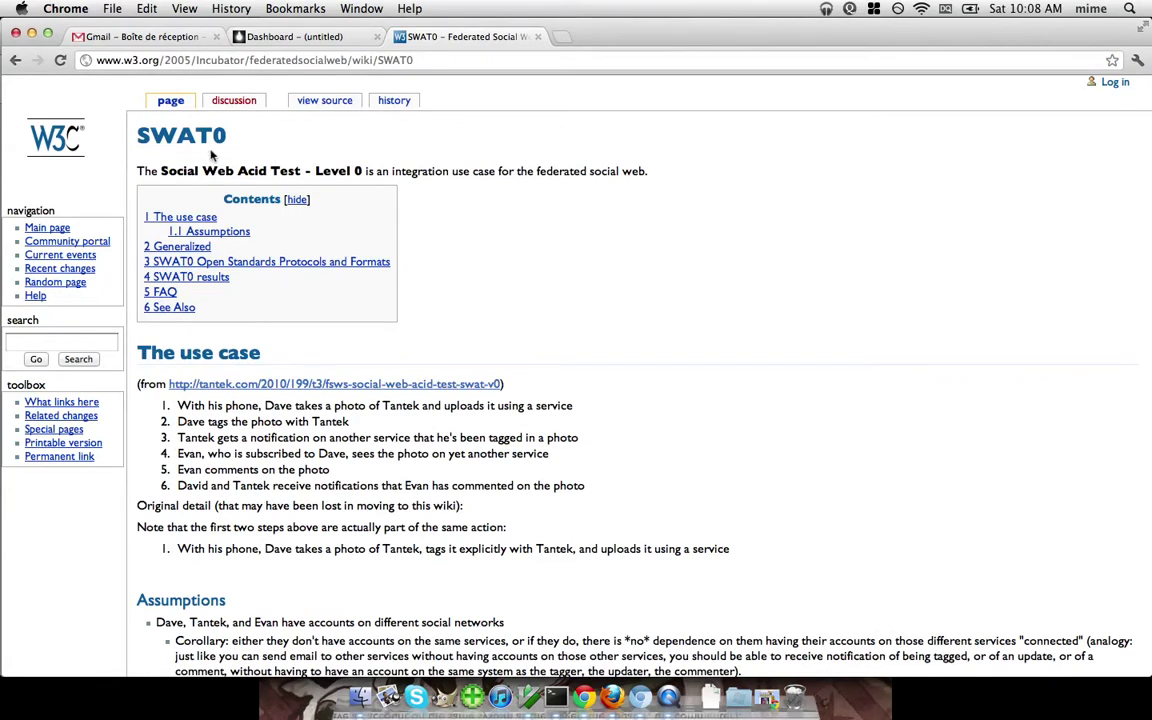
left_click_drag(161, 171, 363, 175)
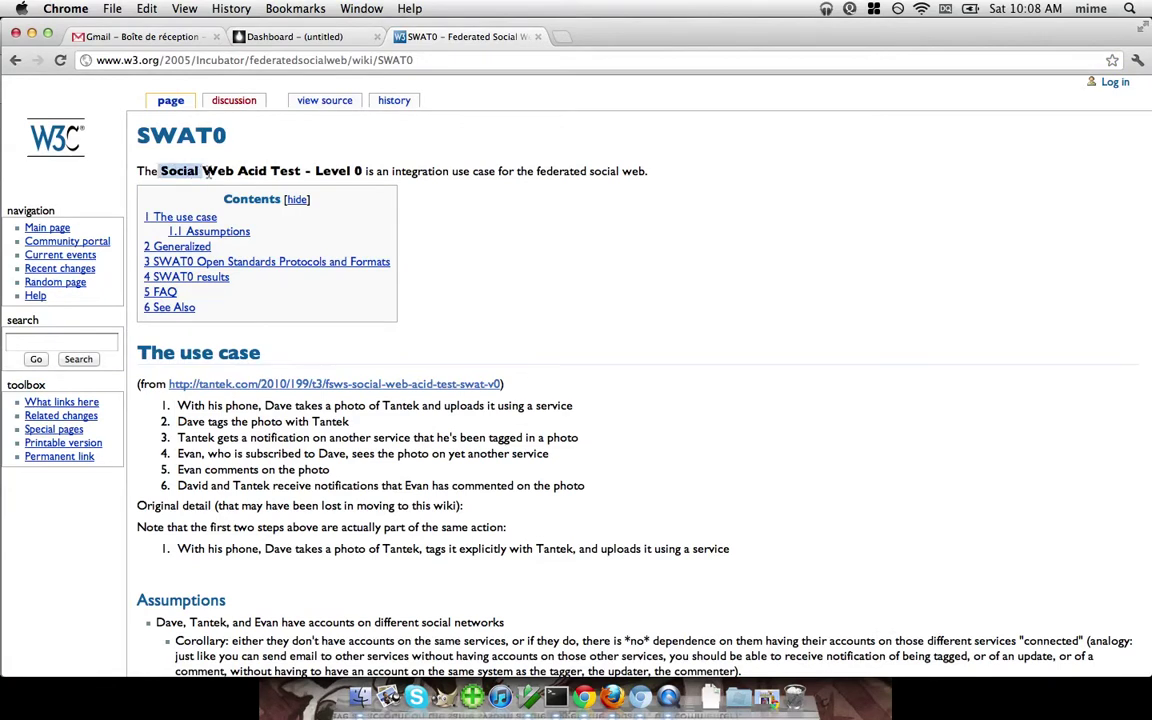
left_click(363, 175)
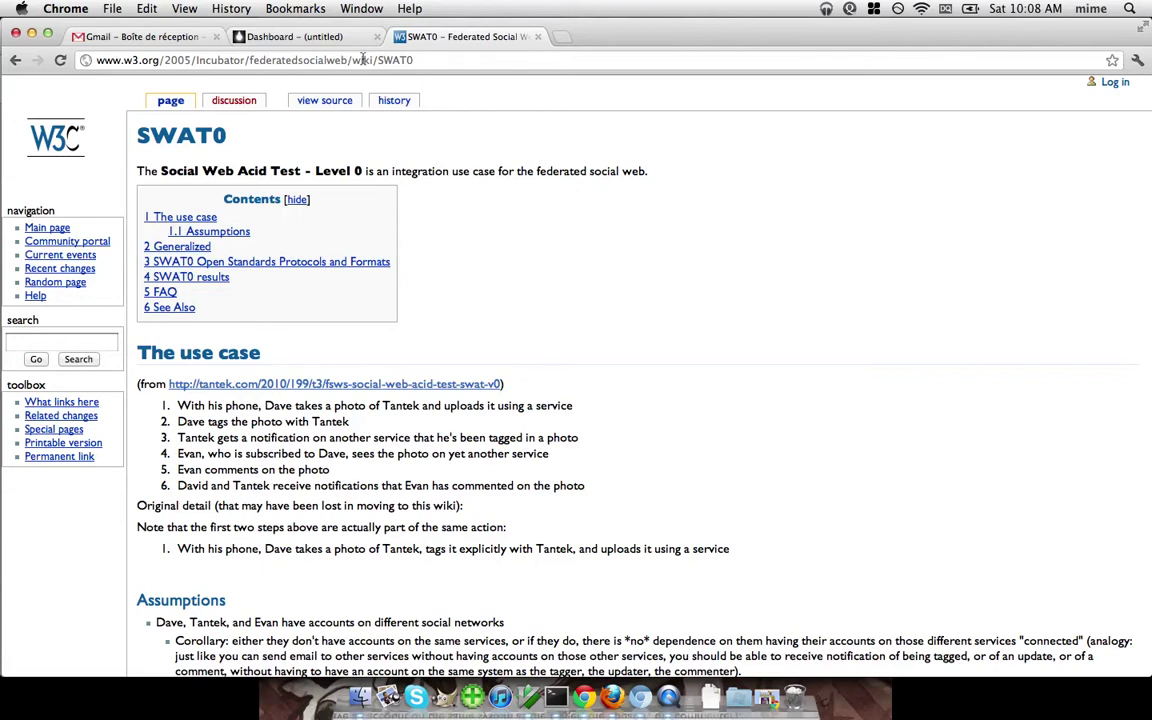
left_click(318, 36)
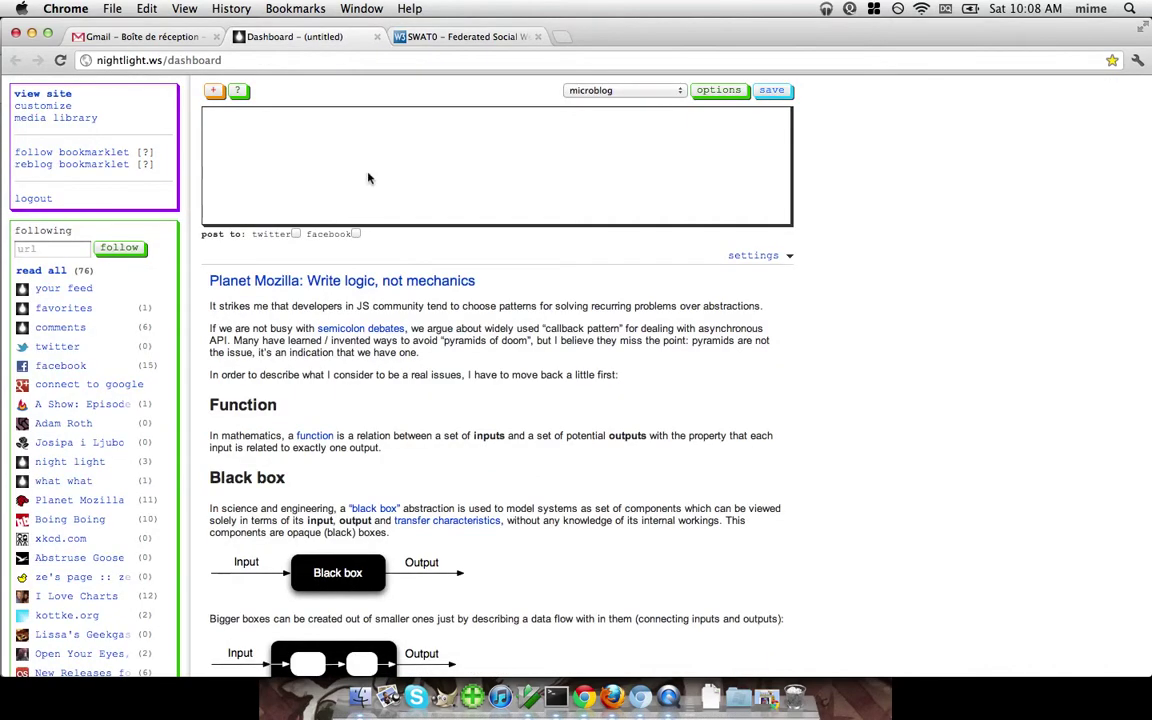
Begin a new dashboard post and upload the aPuPvu.png wolf image into it
left_click(319, 204)
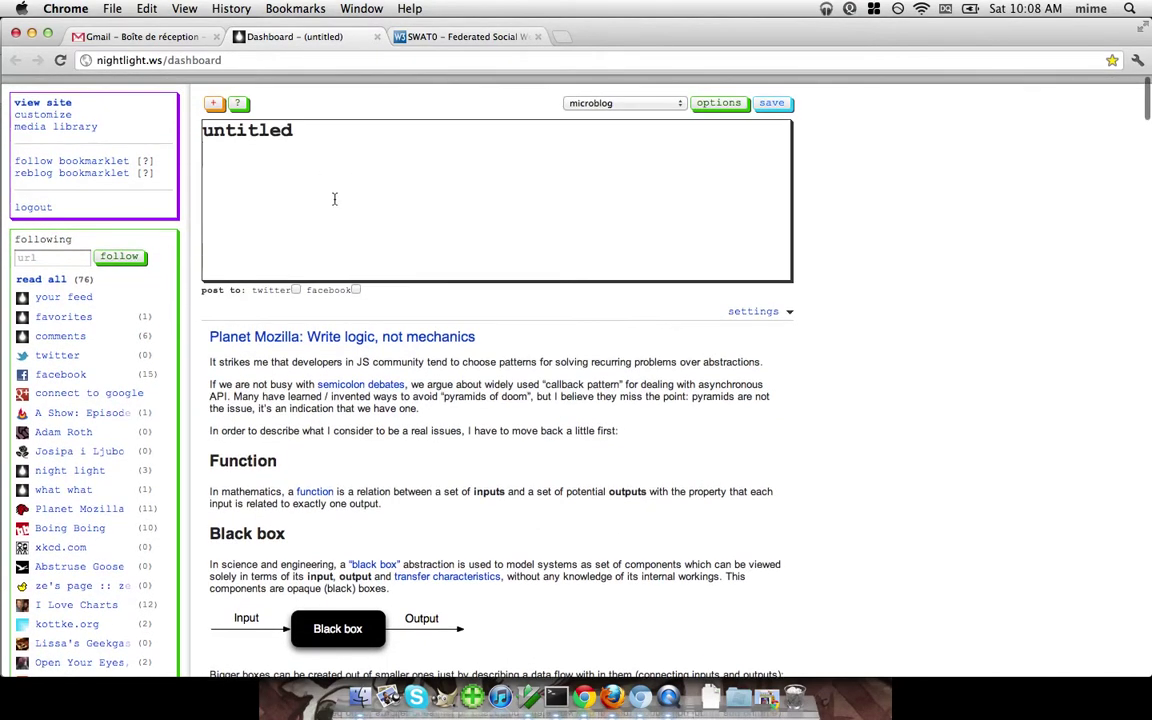
scroll(330, 200, "down", 1)
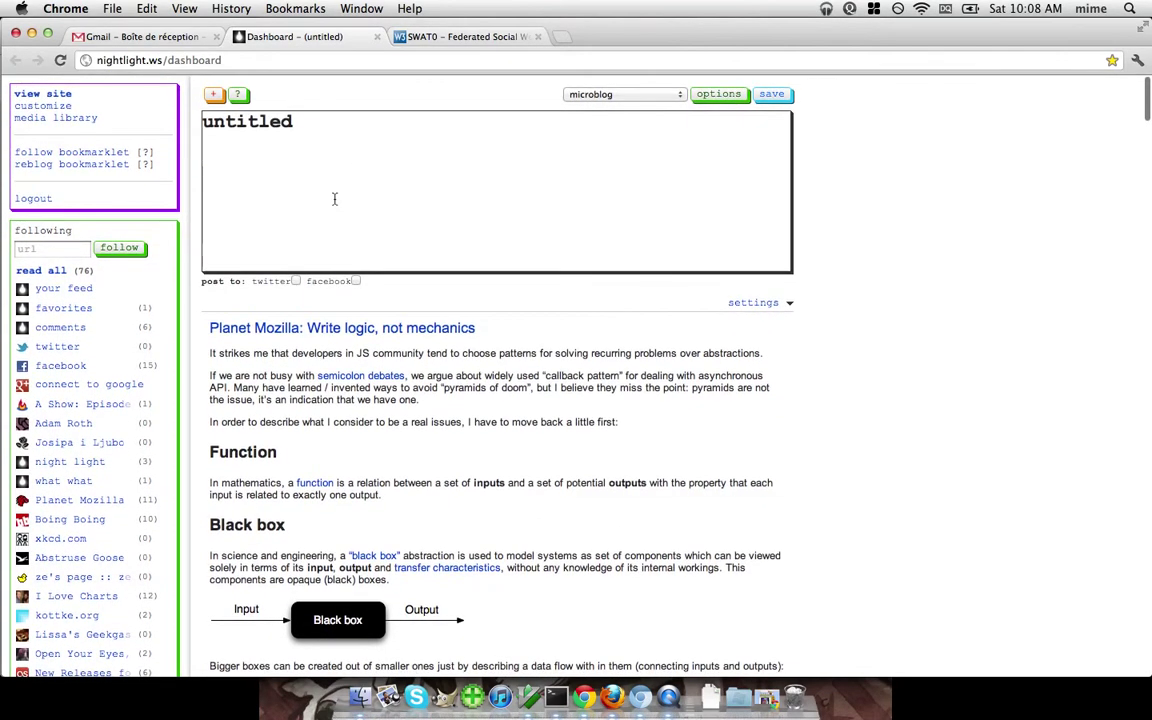
left_click(215, 96)
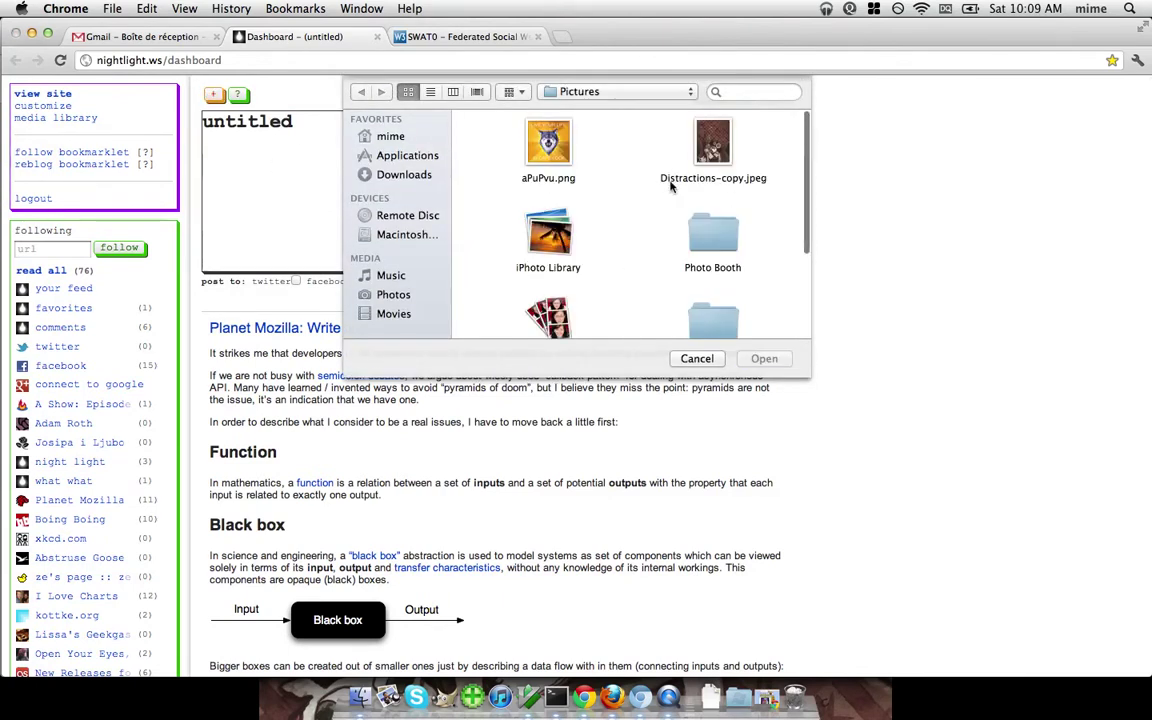
double_click(563, 155)
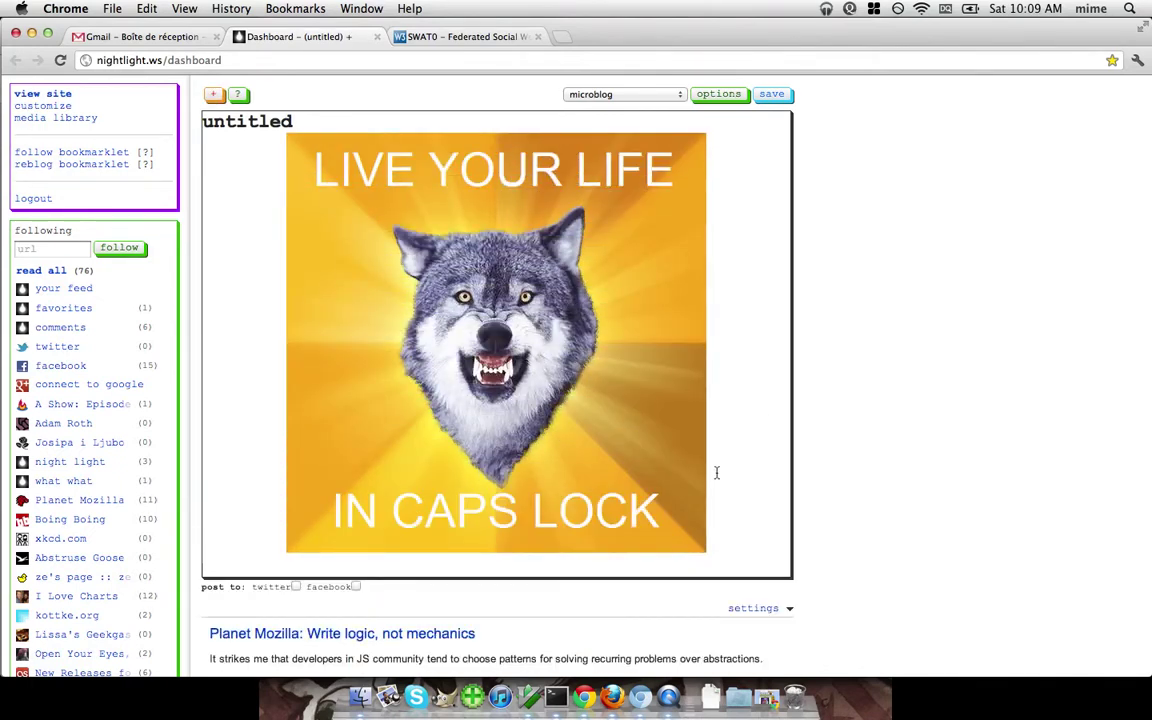
left_click(738, 542)
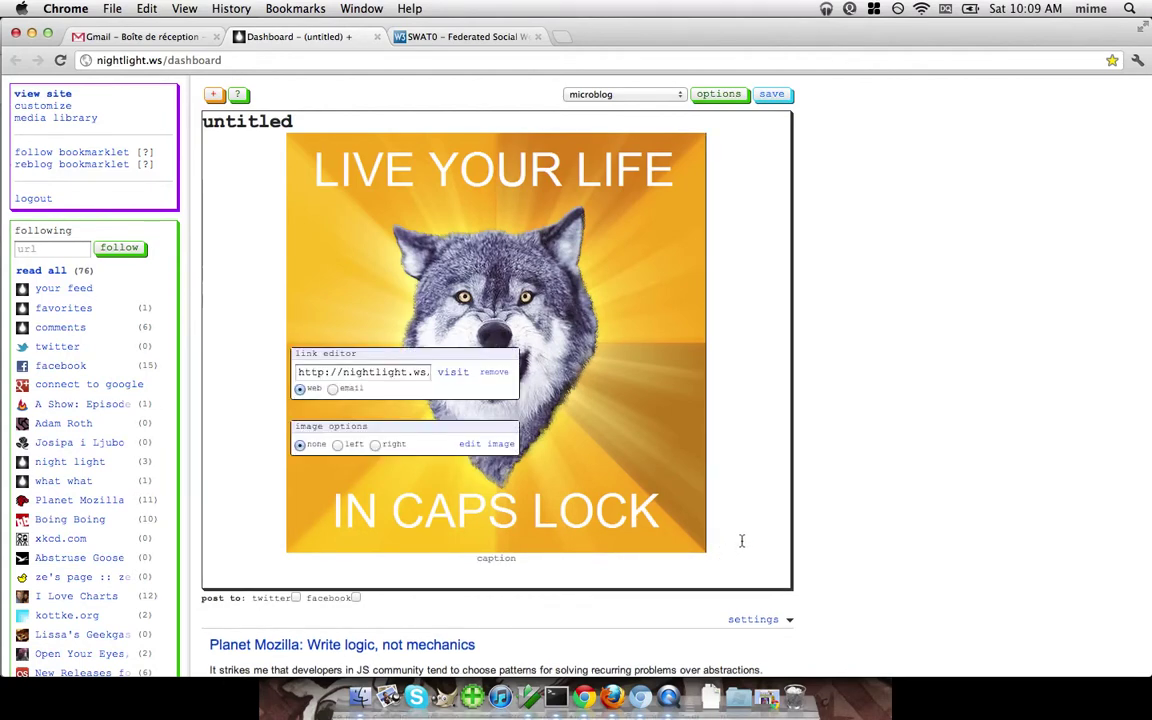
left_click(497, 570)
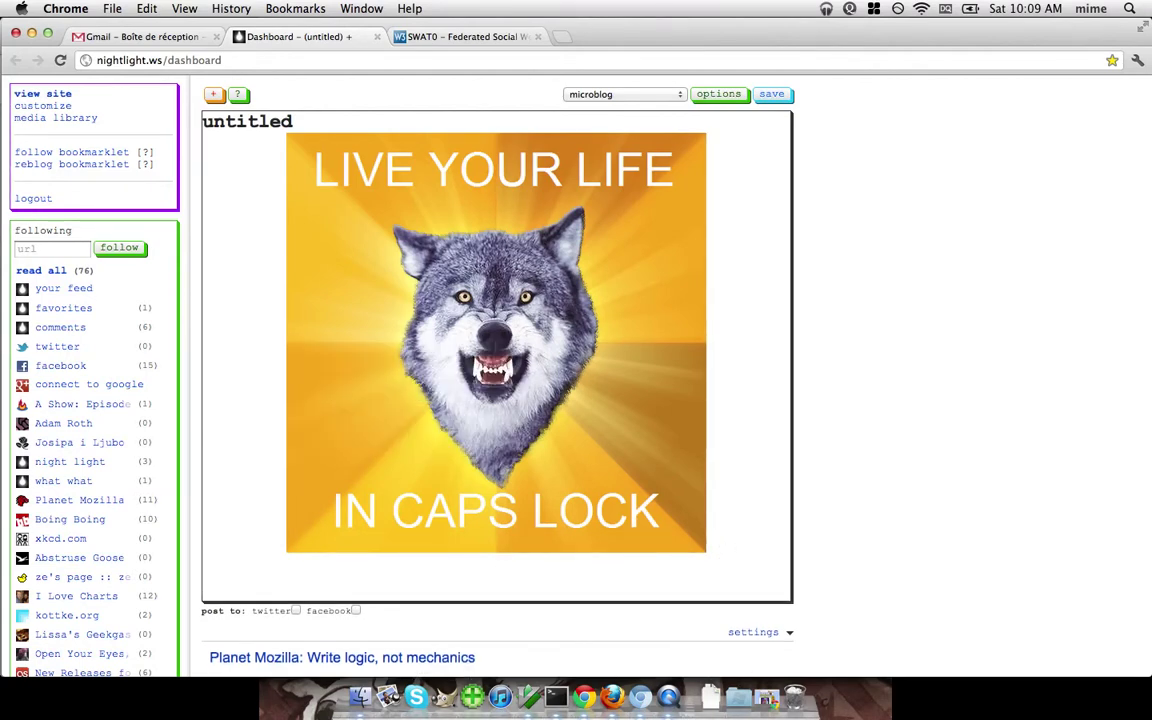
type("@nl")
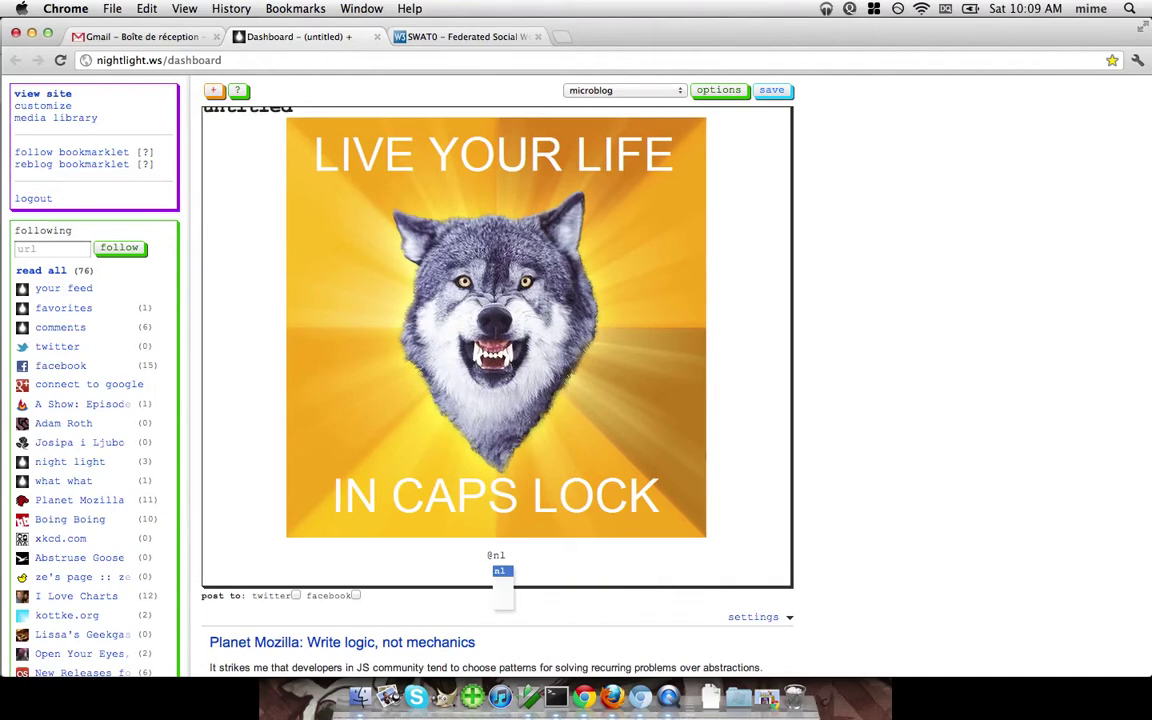
key("Return")
type("DU")
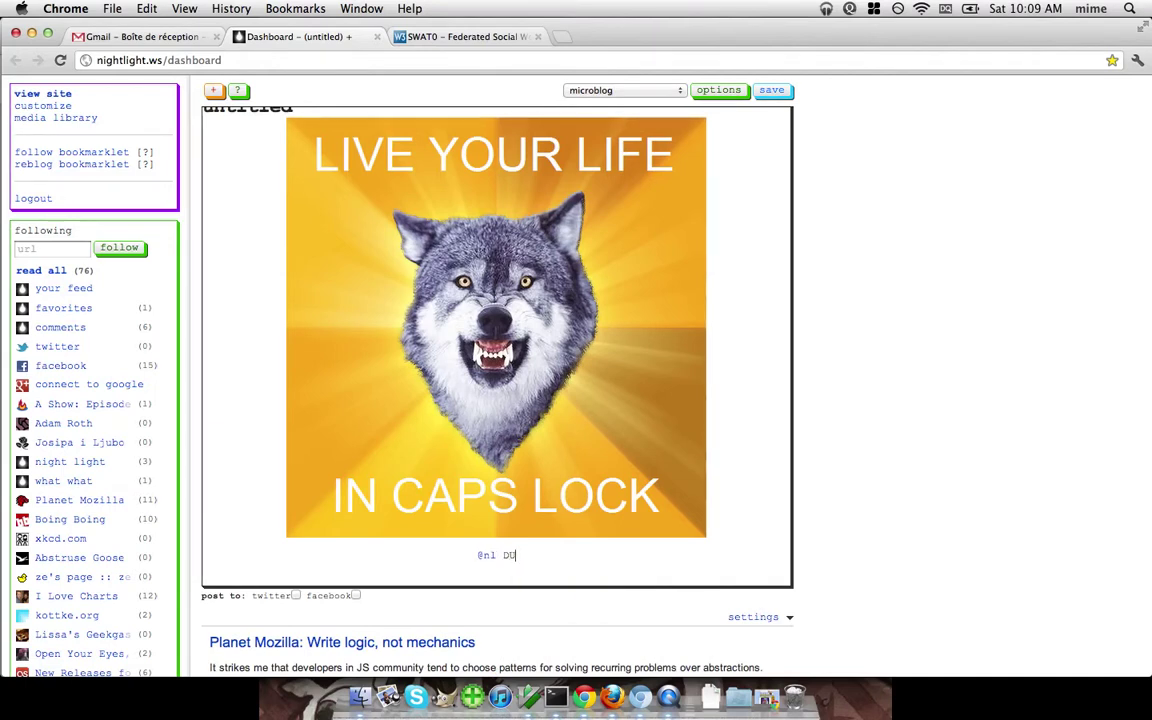
type("DE,")
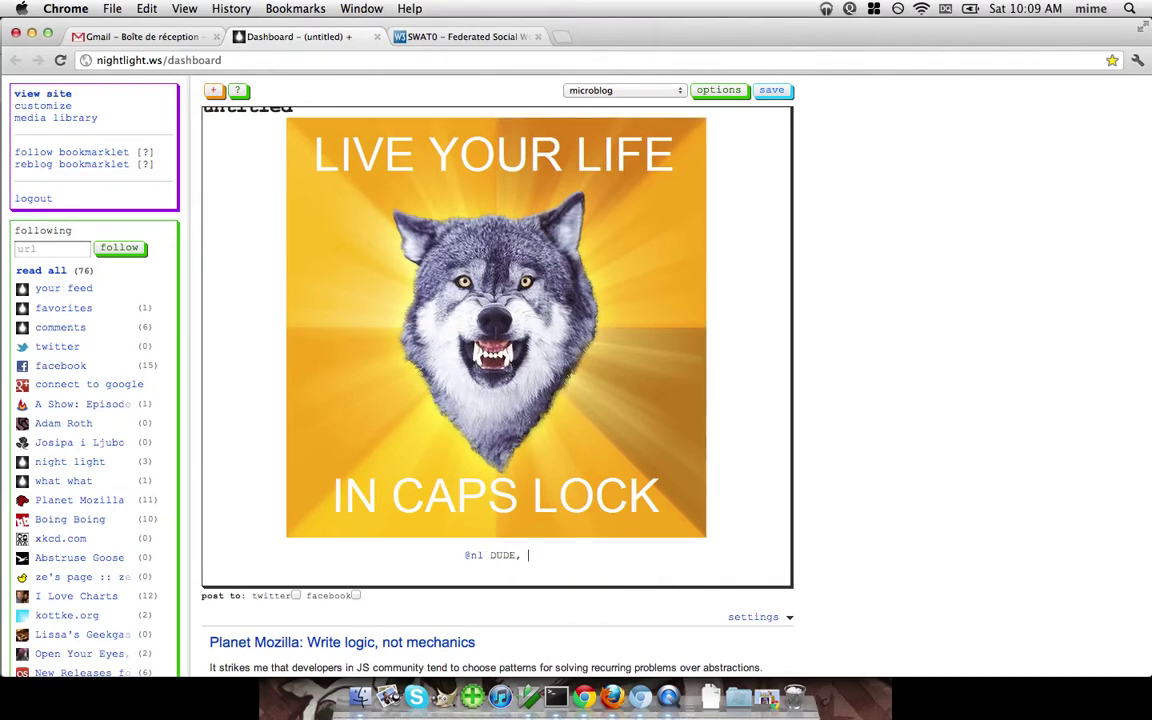
type(" THIS ")
type("IS AWESOME ADVICE")
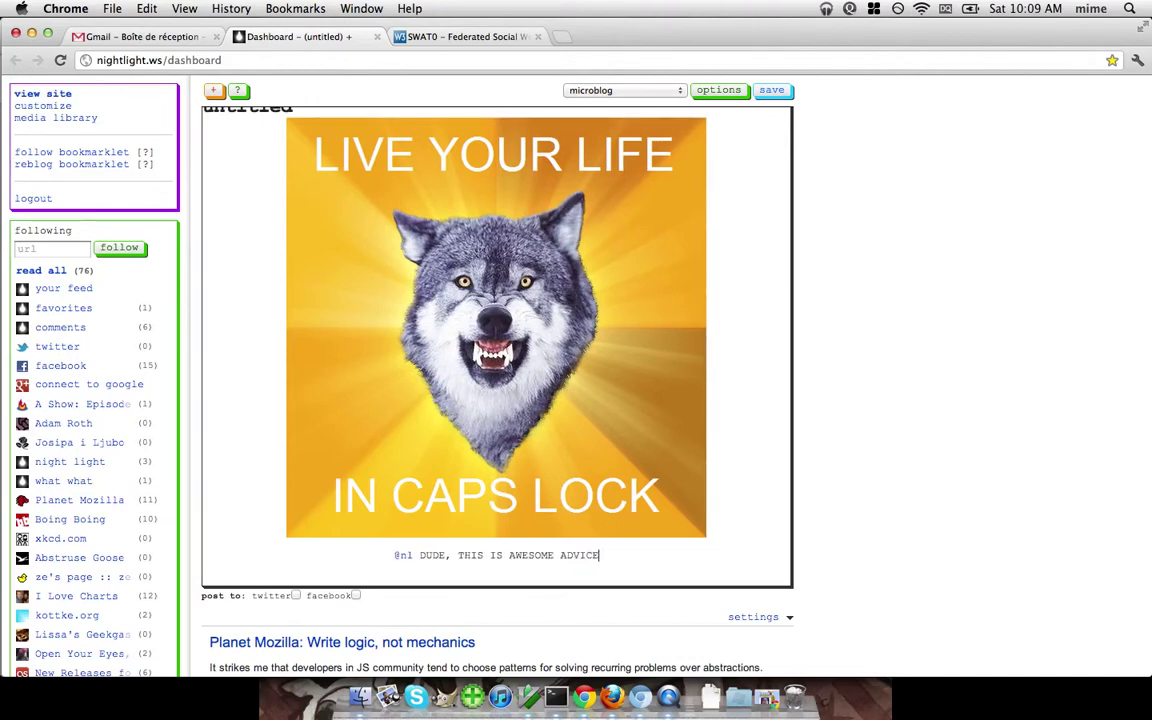
type(".")
Title the post 'FER REALS.' and save it
scroll(252, 236, "up", 1)
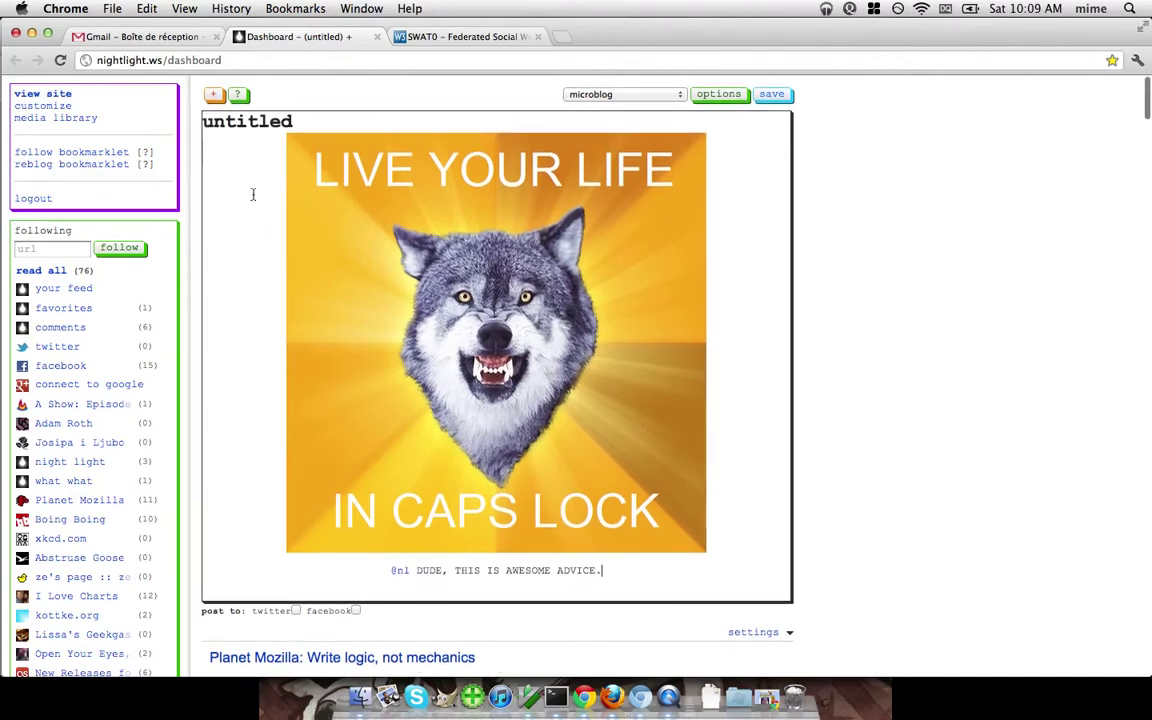
double_click(253, 121)
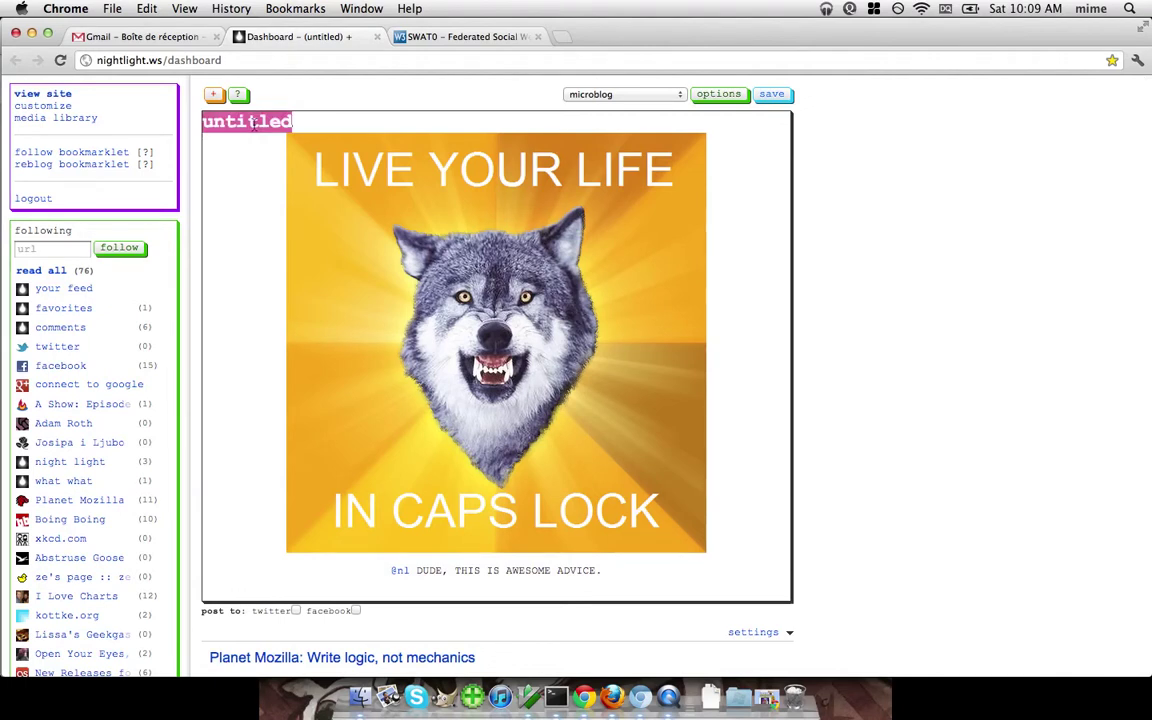
type("FER REAL")
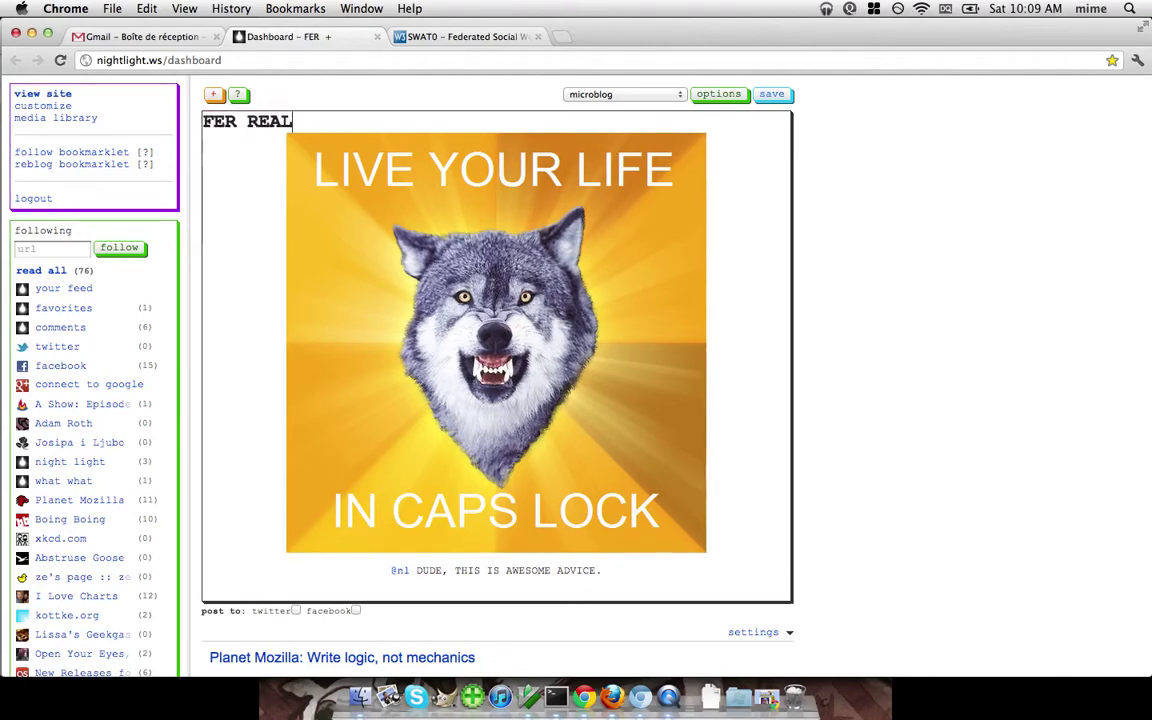
type("S.")
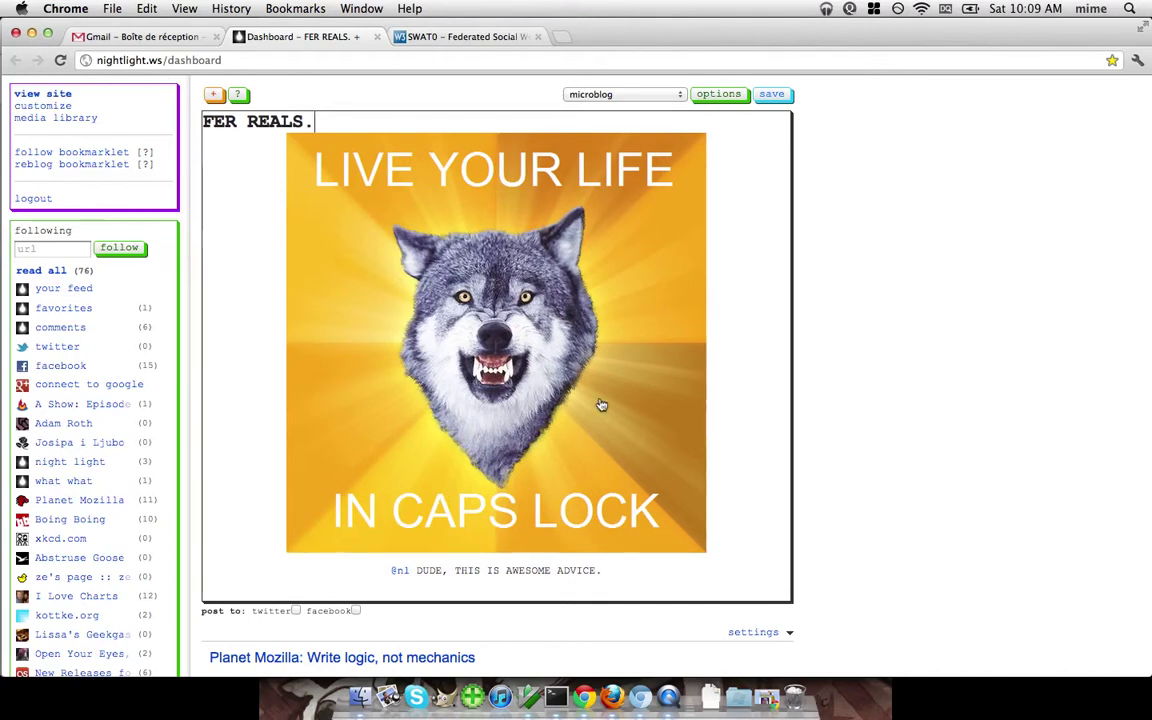
left_click(775, 96)
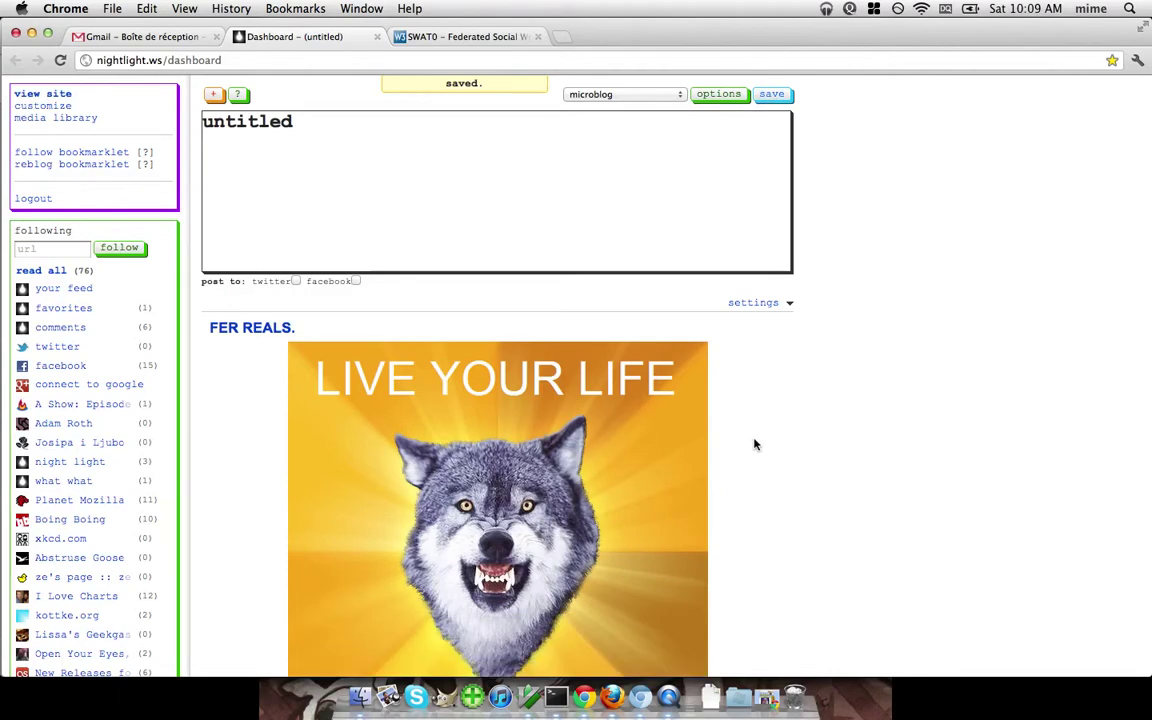
Scroll down to the published post, then switch to the second account's dashboard
scroll(755, 444, "down", 5)
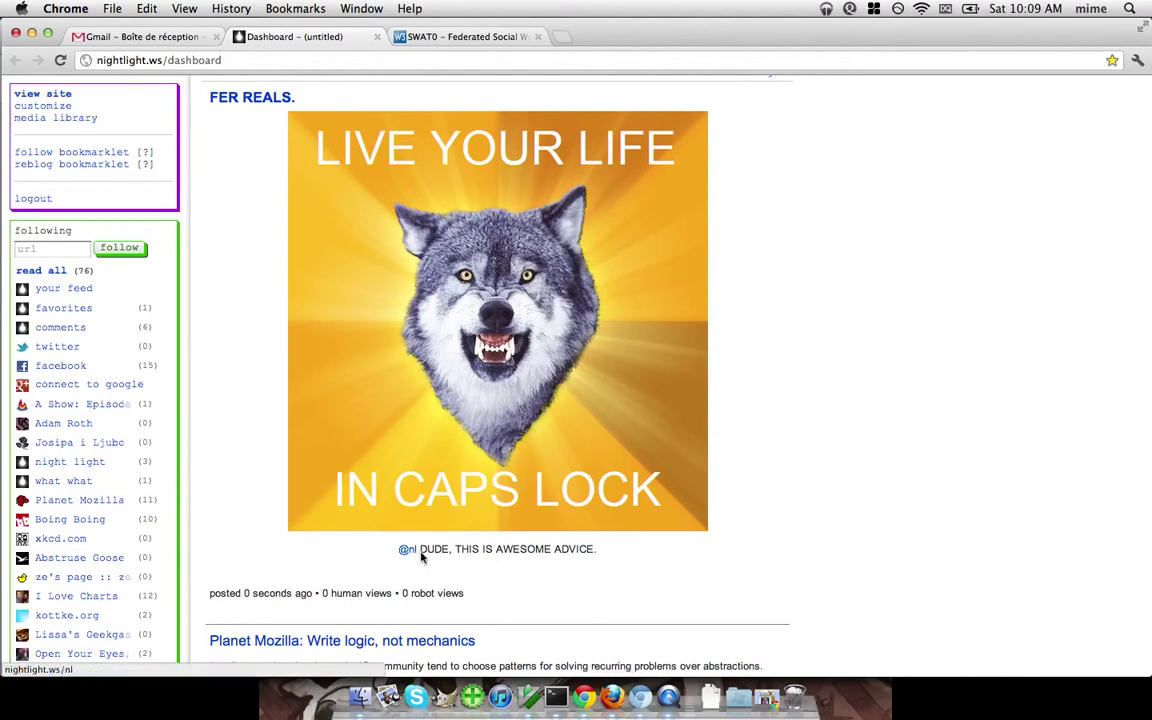
left_click(641, 700)
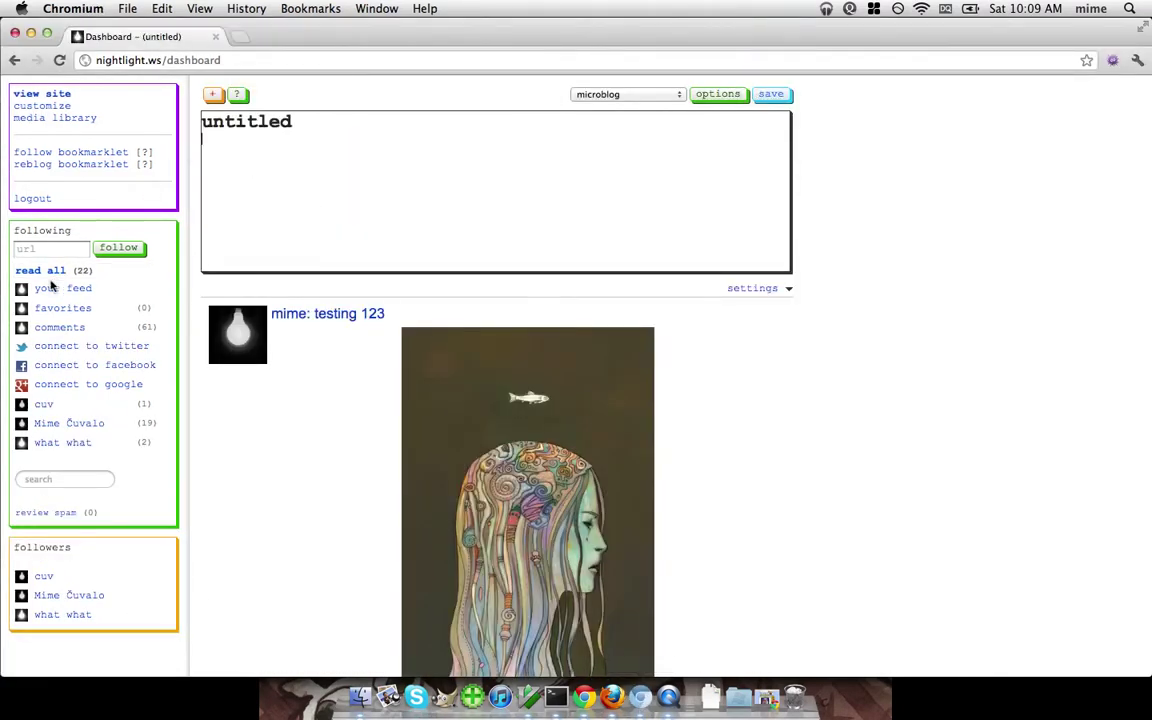
Show all items in the second account's feed via 'read all'
left_click(52, 280)
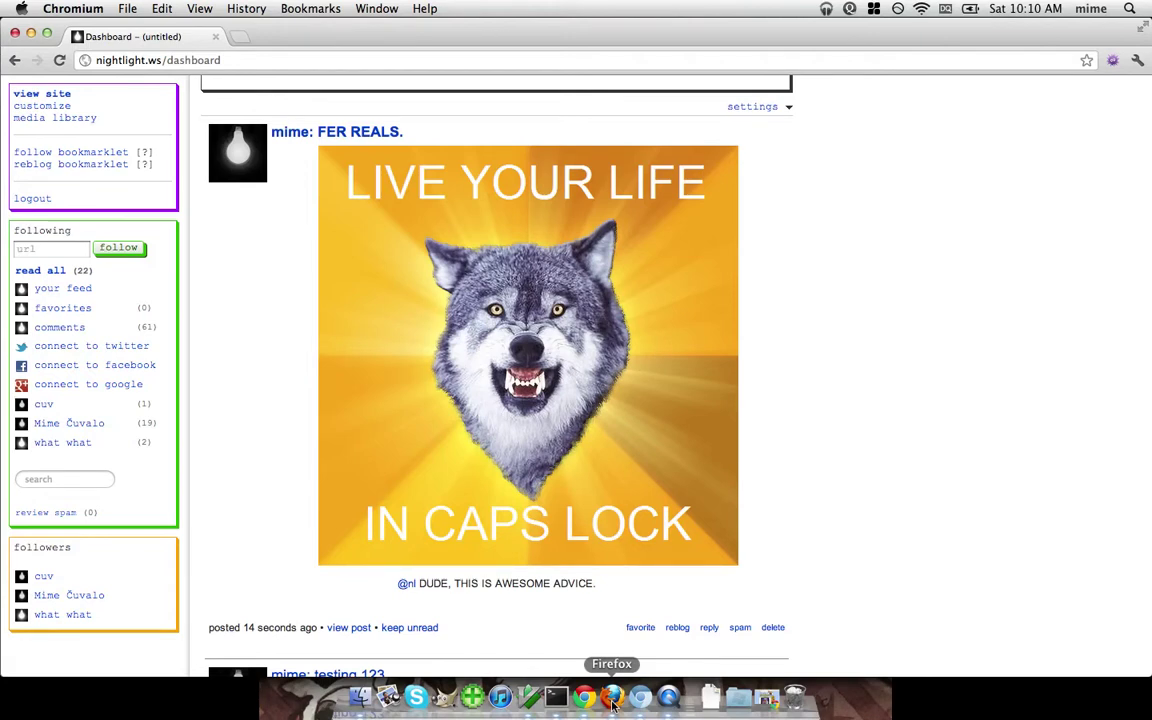
Switch to Identi.ca and scroll the home timeline to the wolf photo notice
left_click(613, 700)
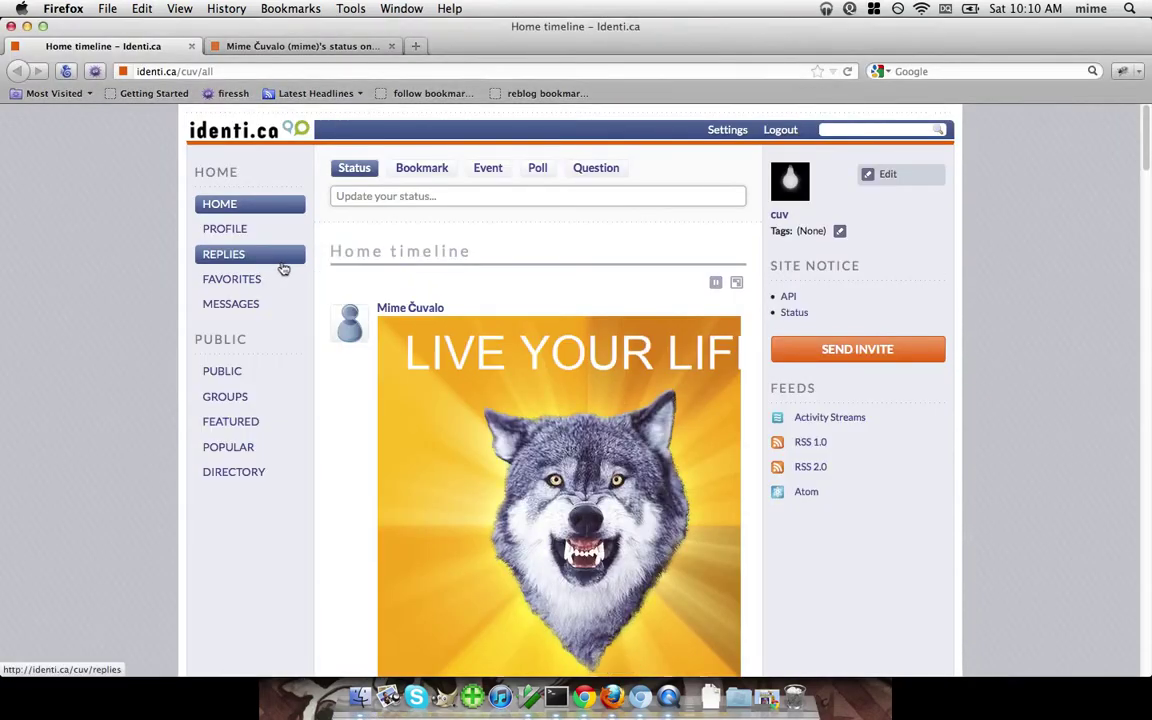
scroll(332, 335, "down", 3)
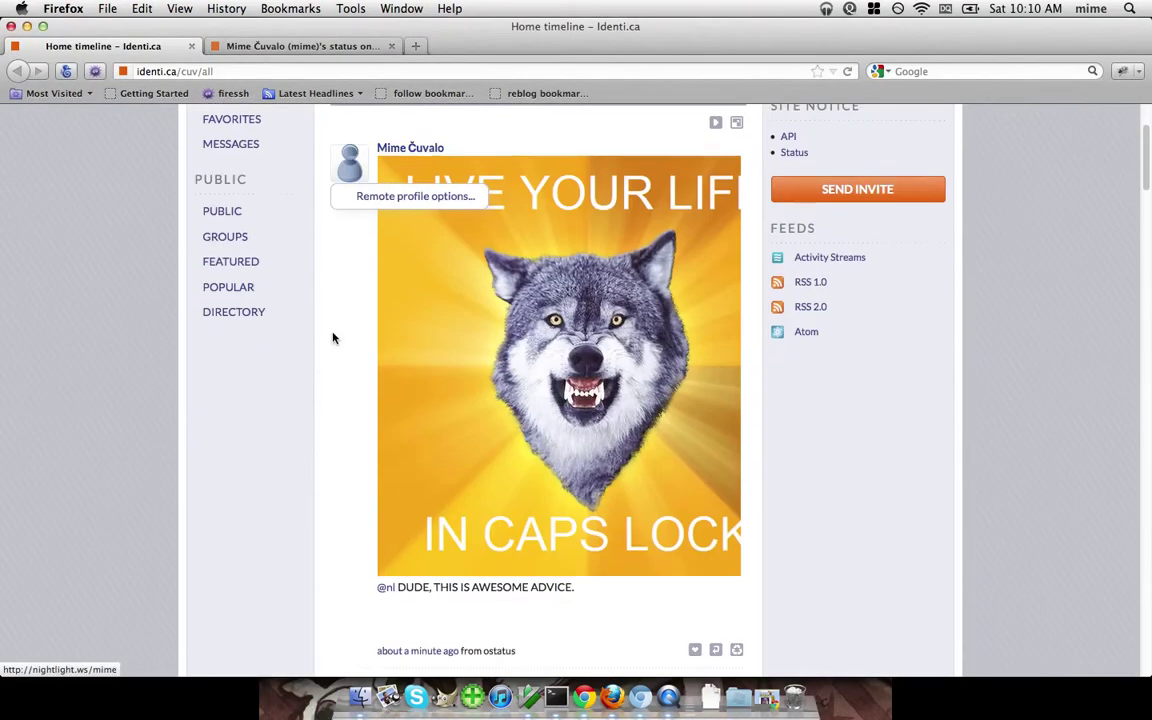
scroll(332, 336, "up", 1)
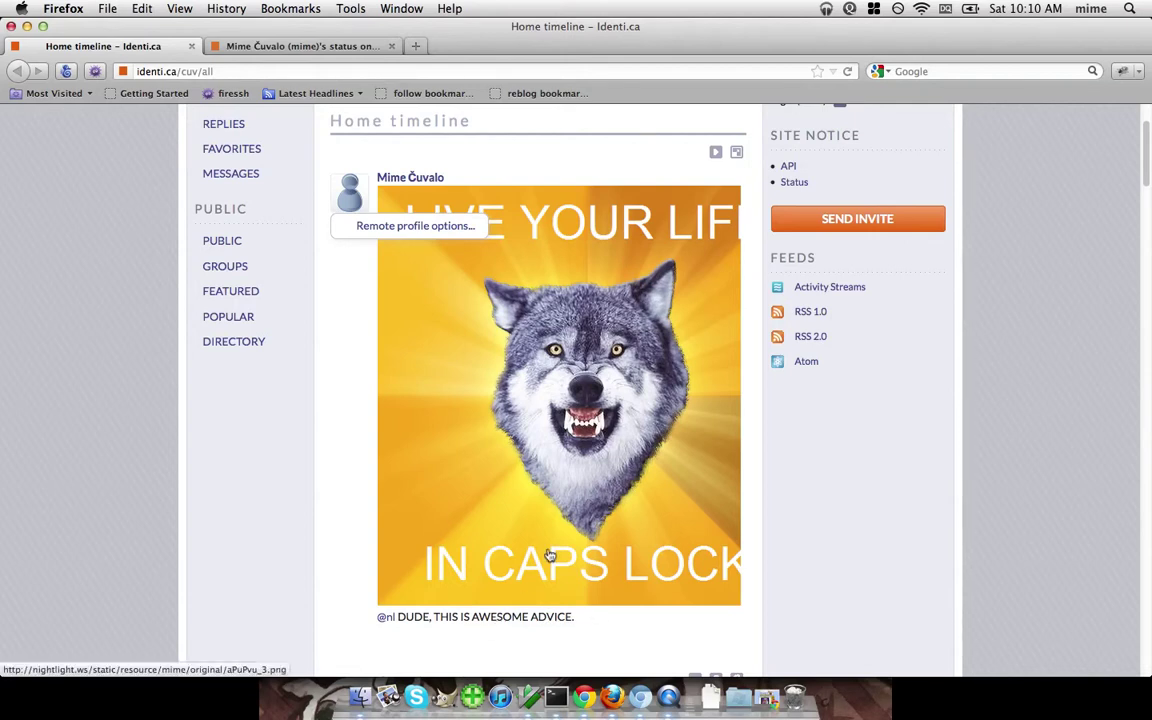
scroll(549, 555, "down", 2)
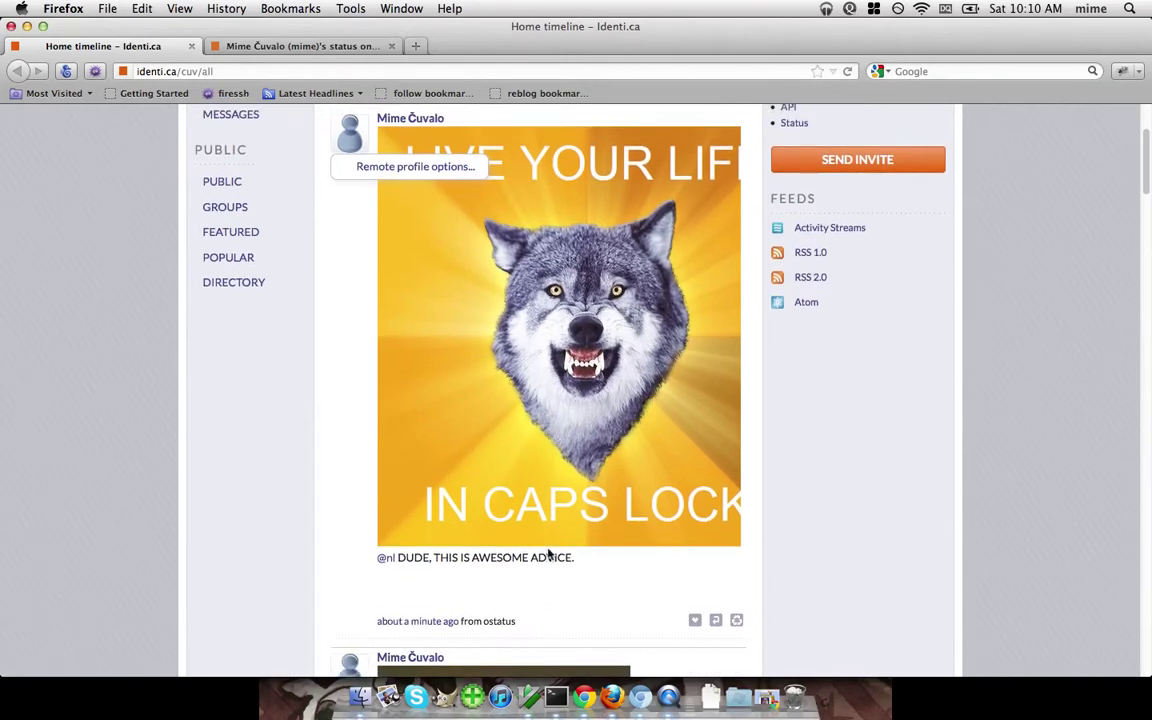
scroll(549, 555, "up", 1)
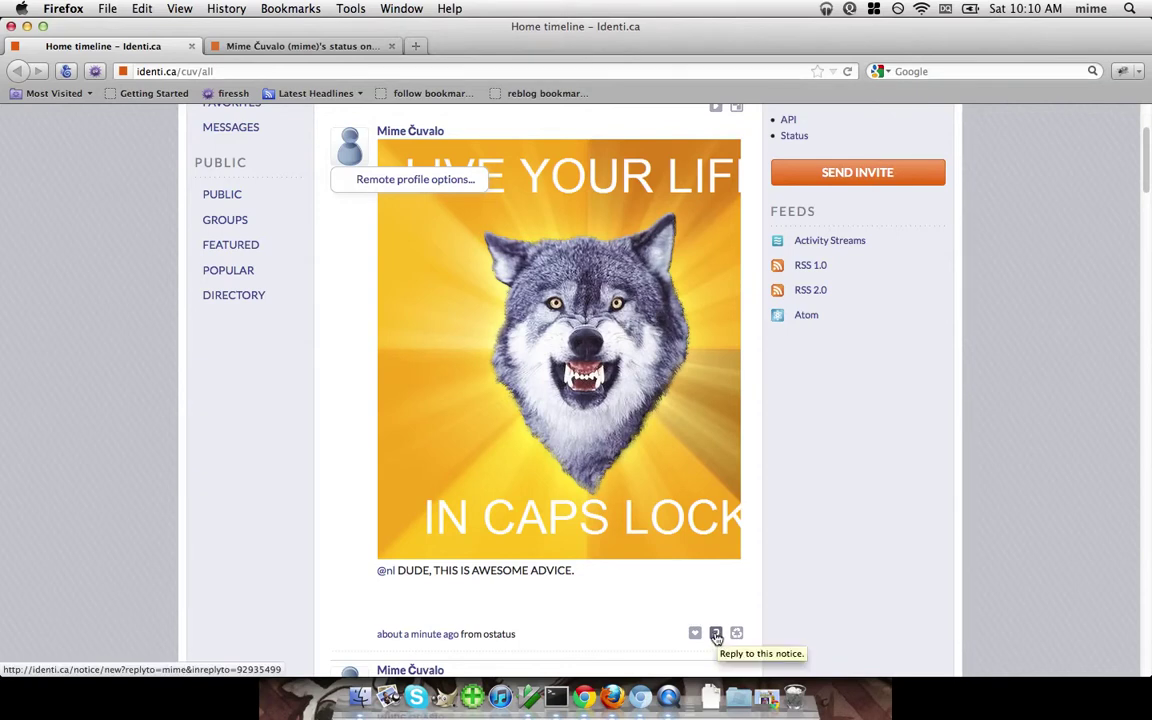
Reply to the wolf notice agreeing life is meant to be capitalized, joking about Wall Street
left_click(716, 635)
scroll(715, 600, "down", 2)
scroll(715, 600, "up", 1)
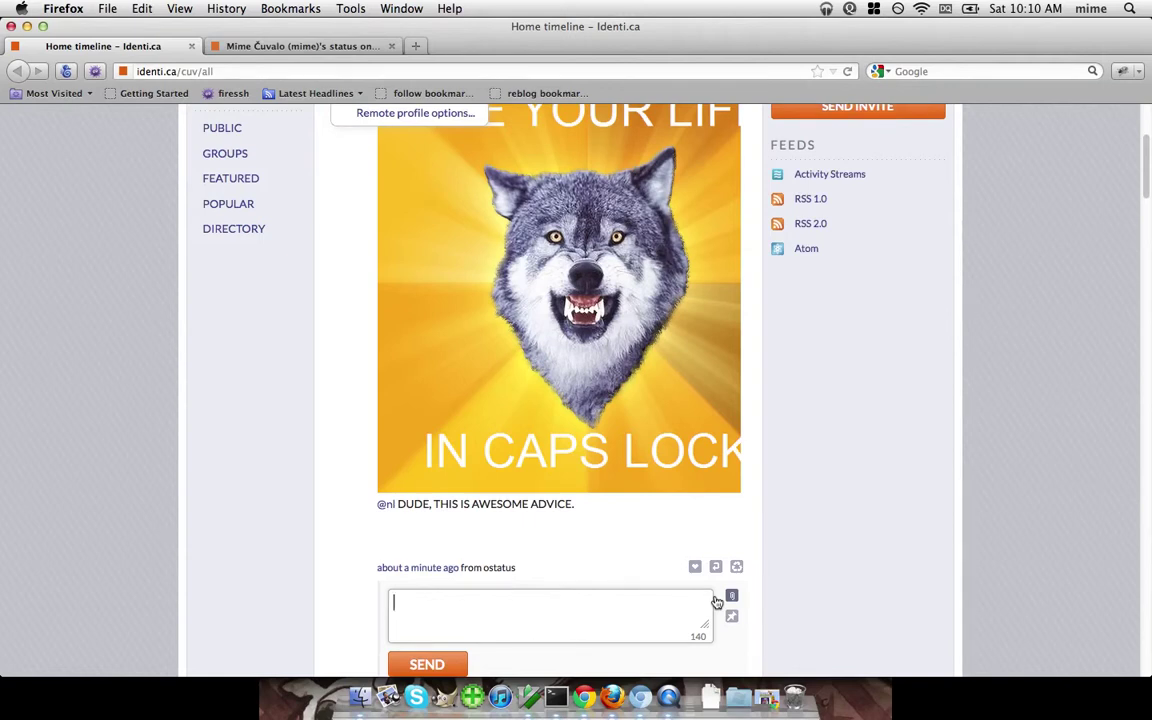
type("I AGREE...LI")
type("FE IS MEN")
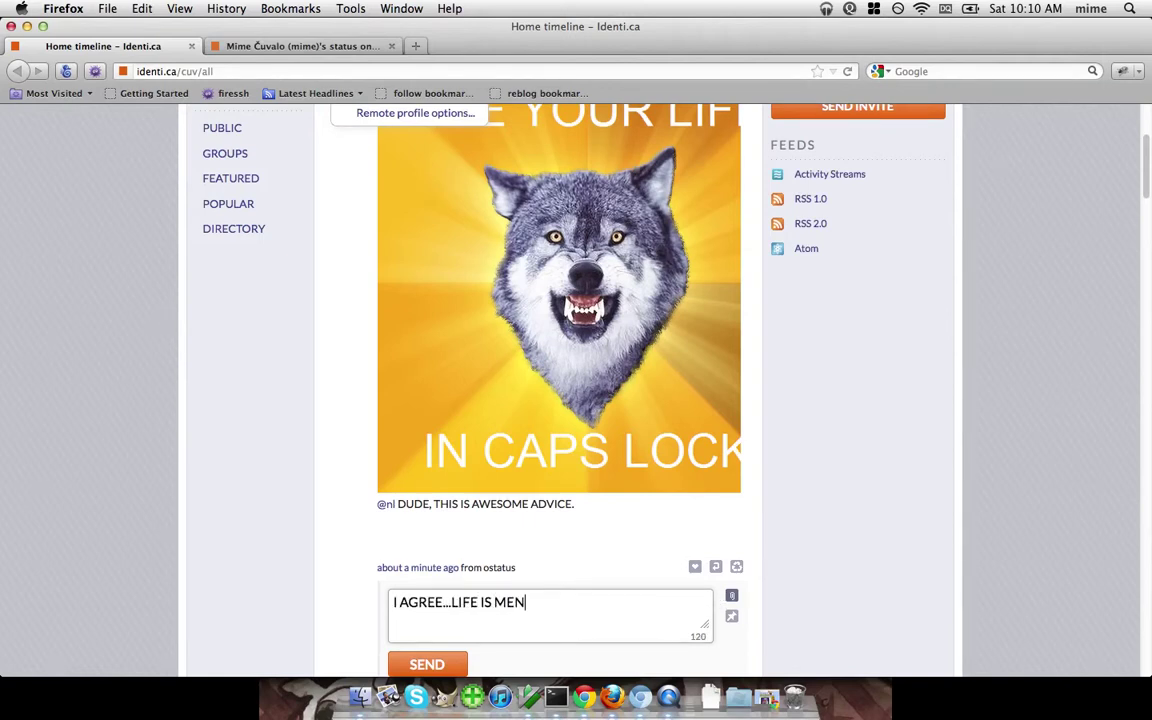
key("BackSpace")
type("ANT TO BE ")
type("CAPITALIZED.  E")
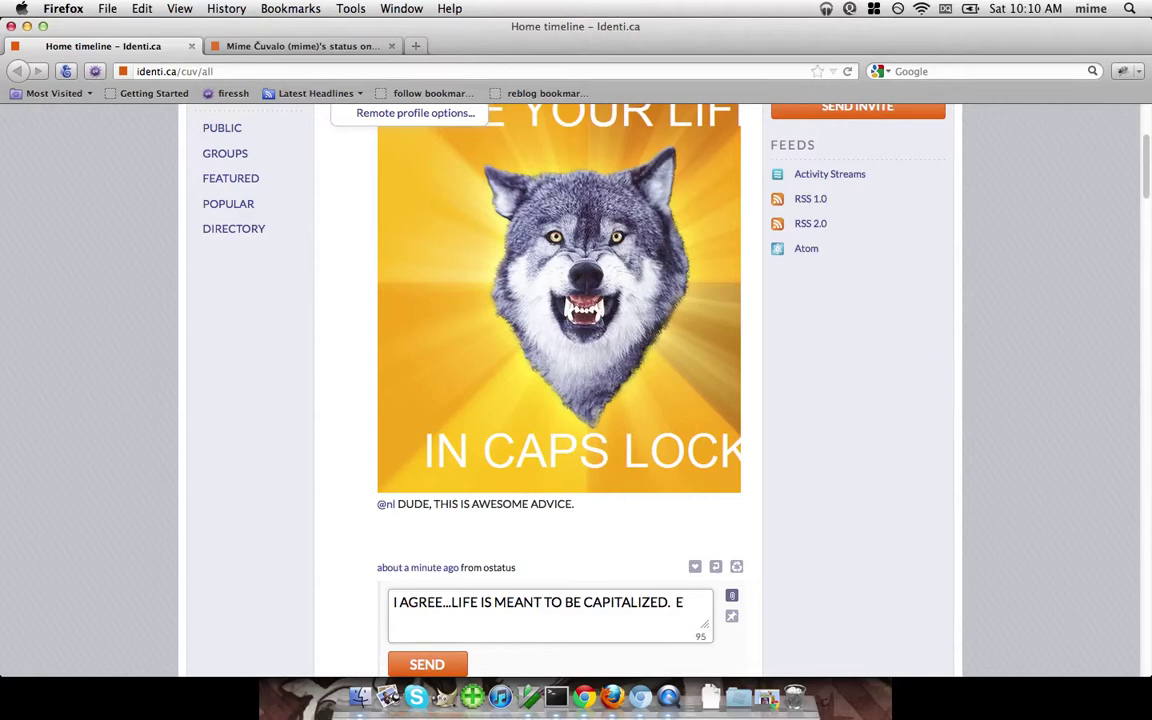
type("RR,")
type(" I SOUND ")
type("LIKE I WORK ON ")
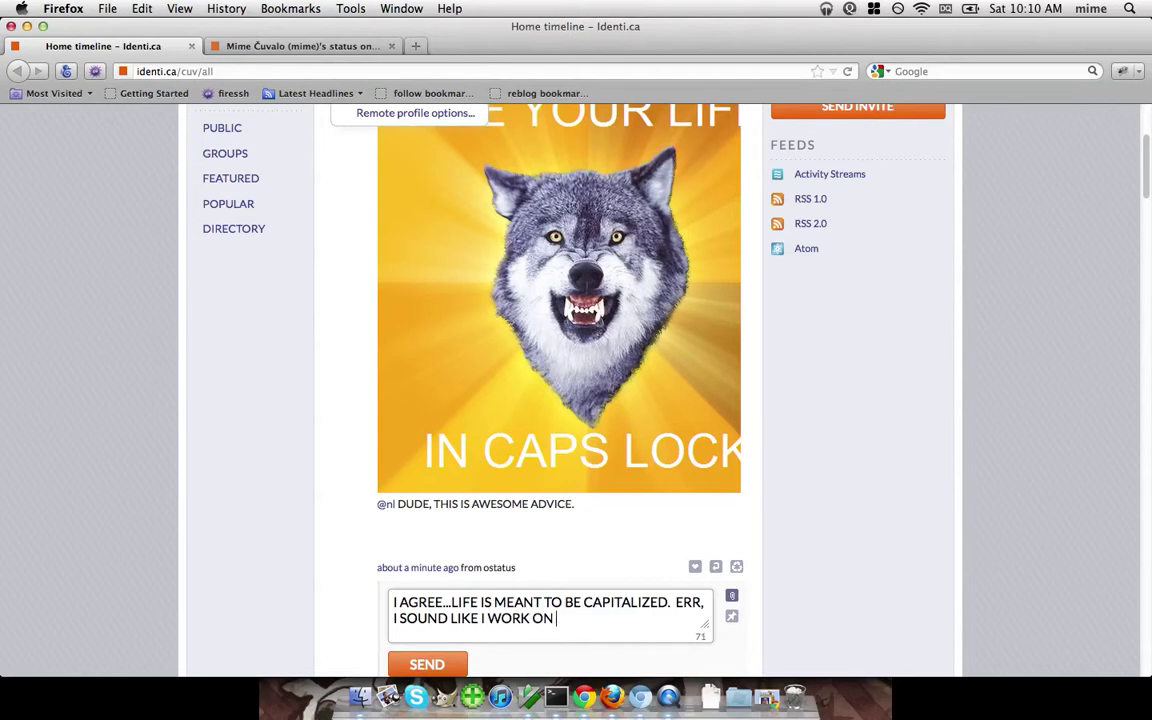
type("WALL STREET")
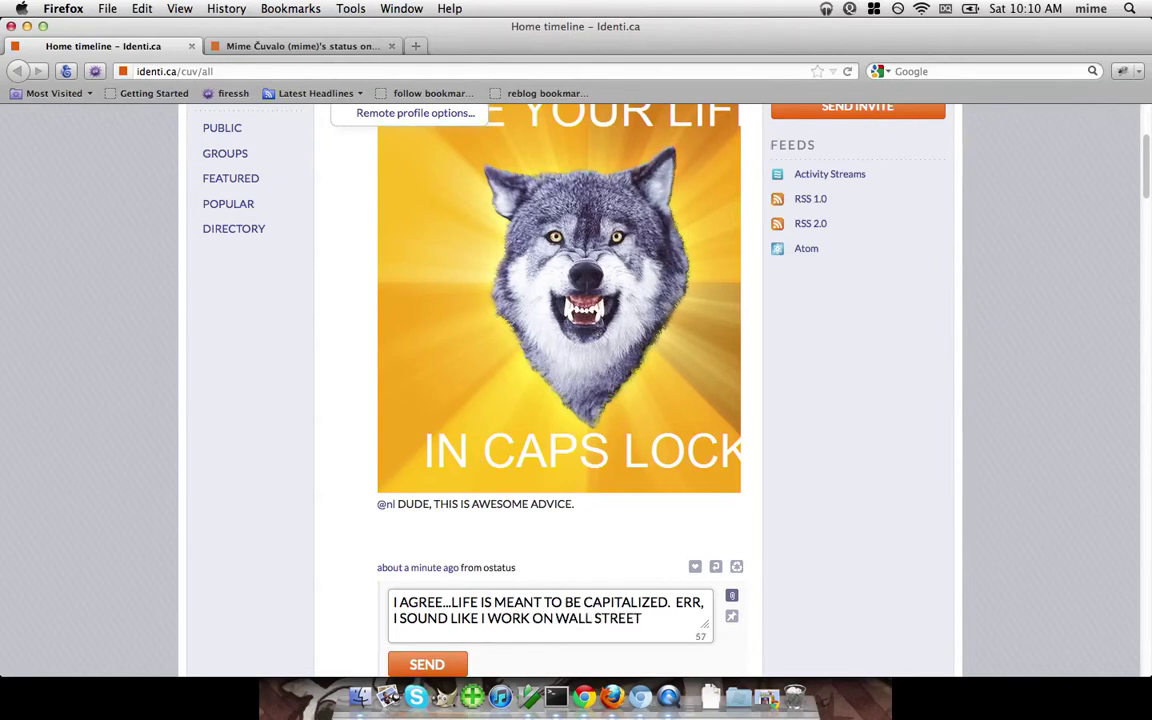
type(", HAHA")
type(".")
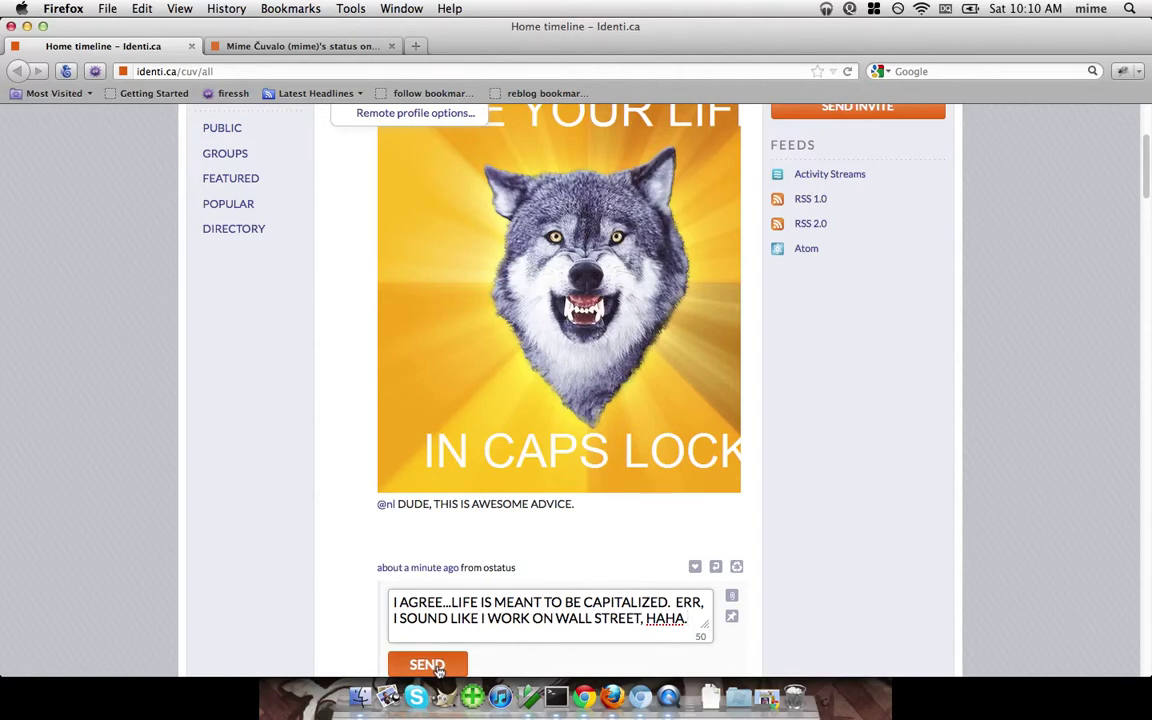
left_click(437, 666)
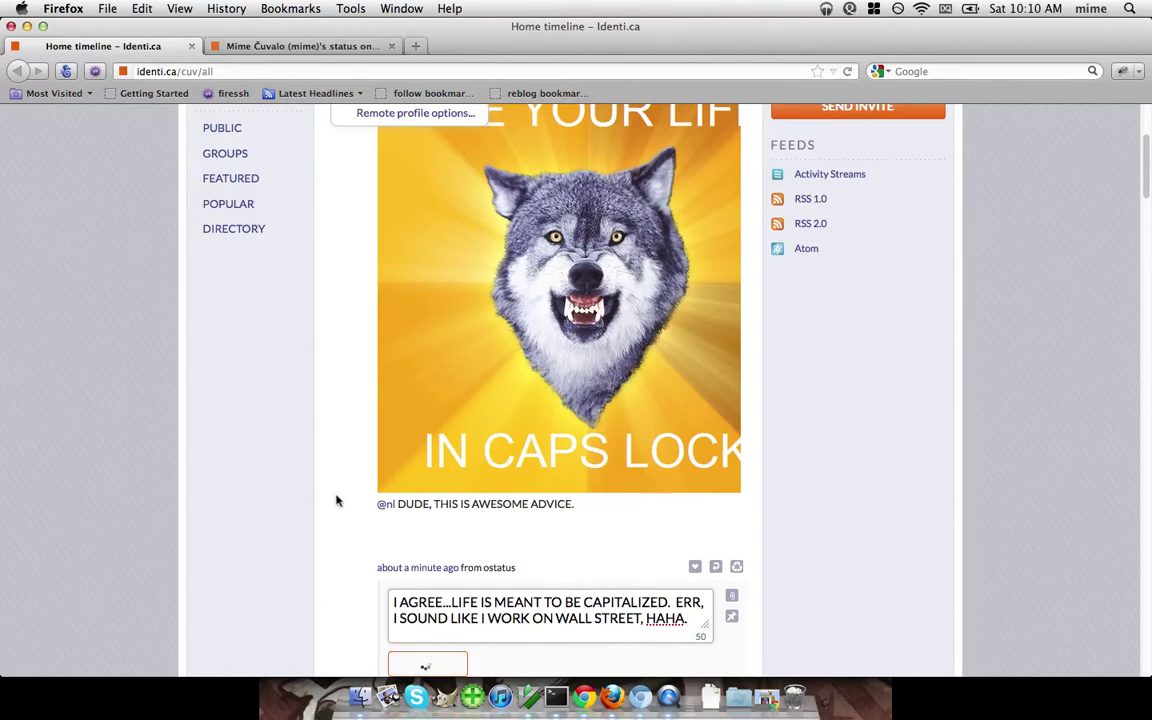
scroll(337, 501, "up", 3)
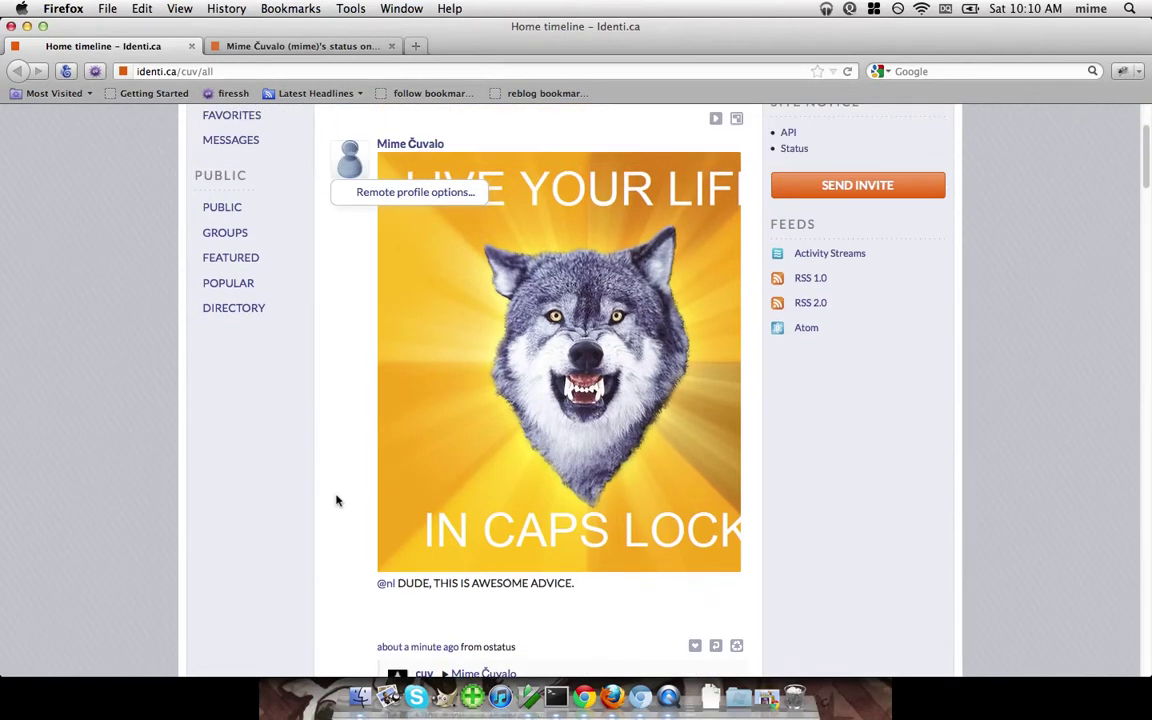
Open 'your feed' on the first dashboard and locate the Identi.ca reply under FER REALS
left_click(586, 697)
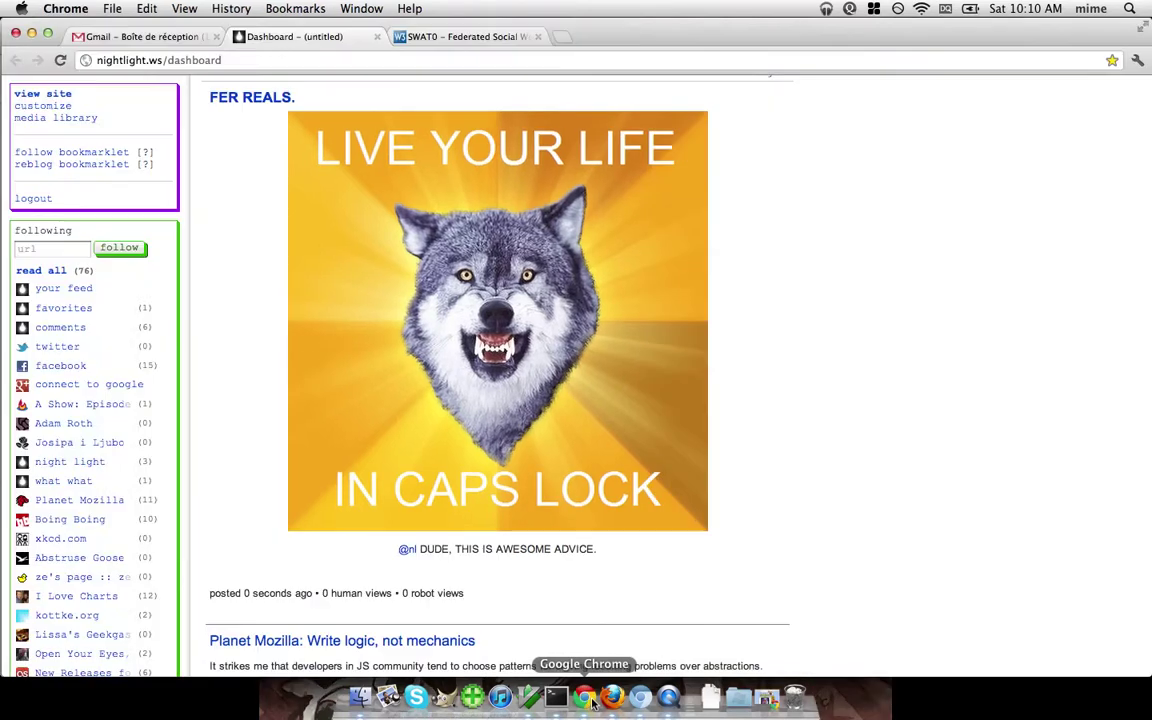
scroll(300, 450, "up", 1)
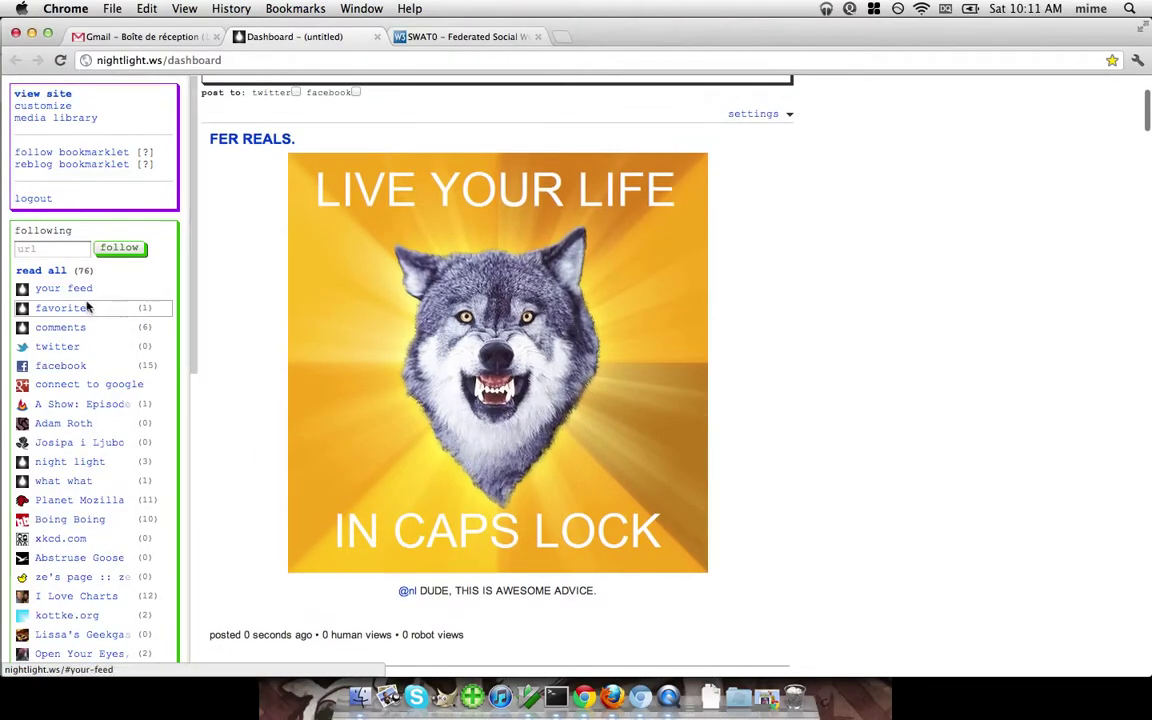
left_click(55, 272)
left_click(64, 289)
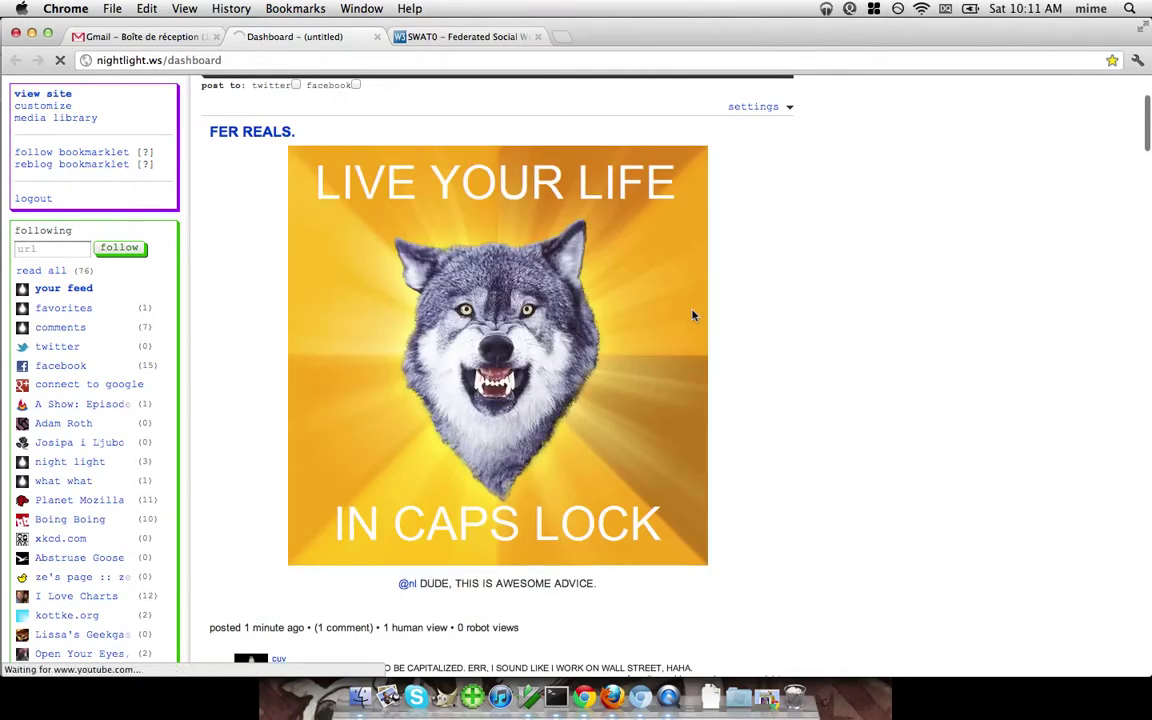
scroll(693, 316, "down", 3)
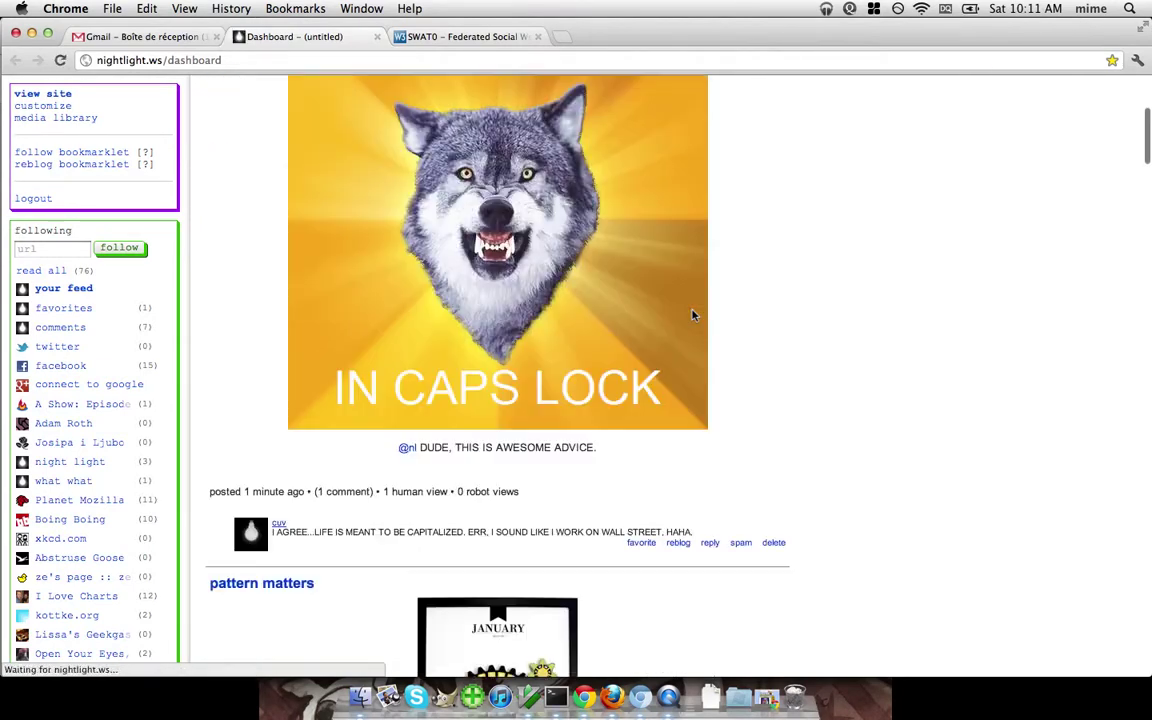
triple_click(714, 519)
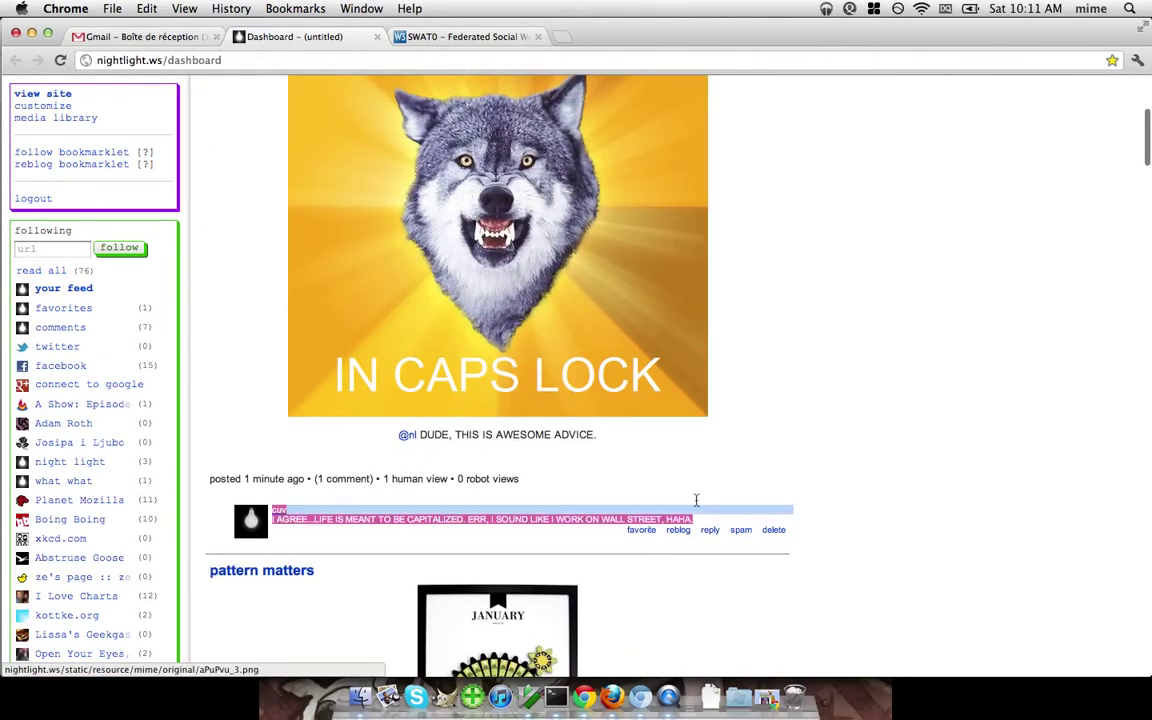
left_click(467, 538)
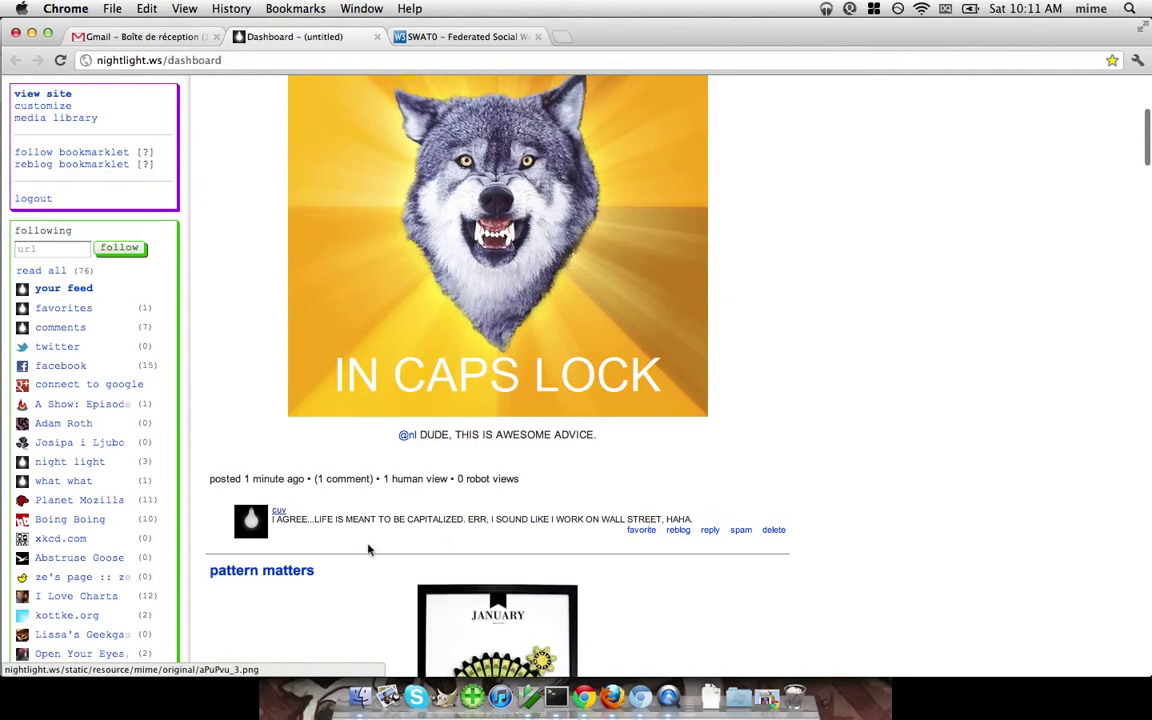
key("super+Tab")
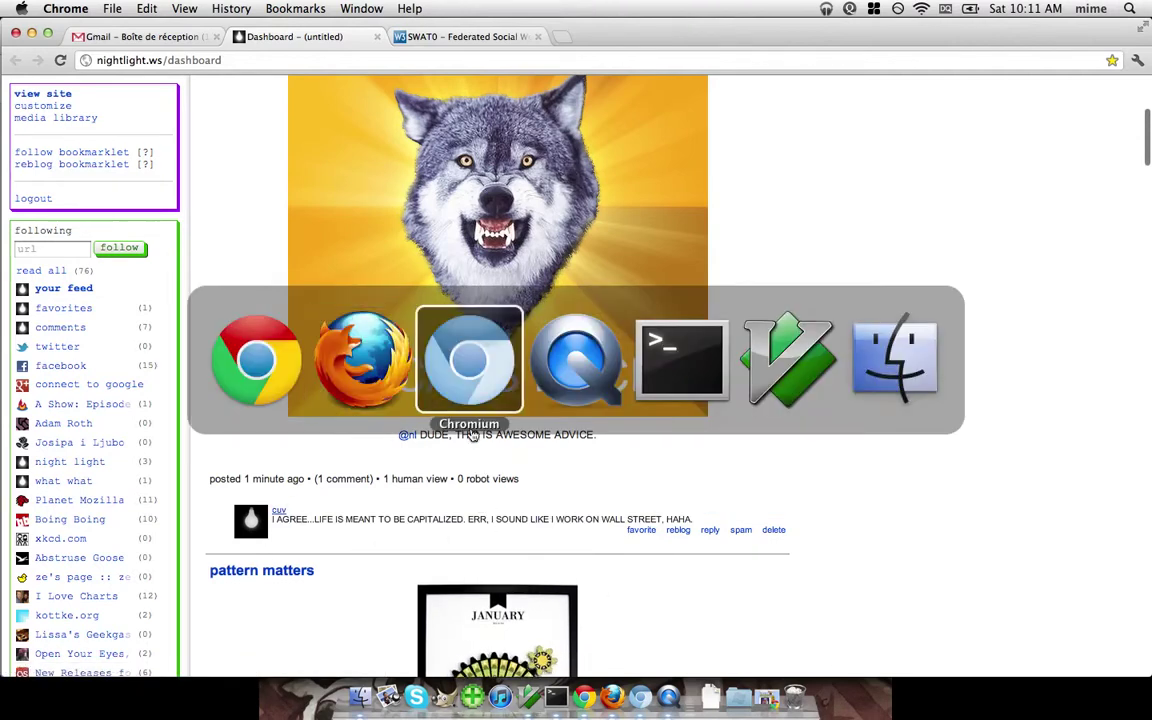
key("super+Tab")
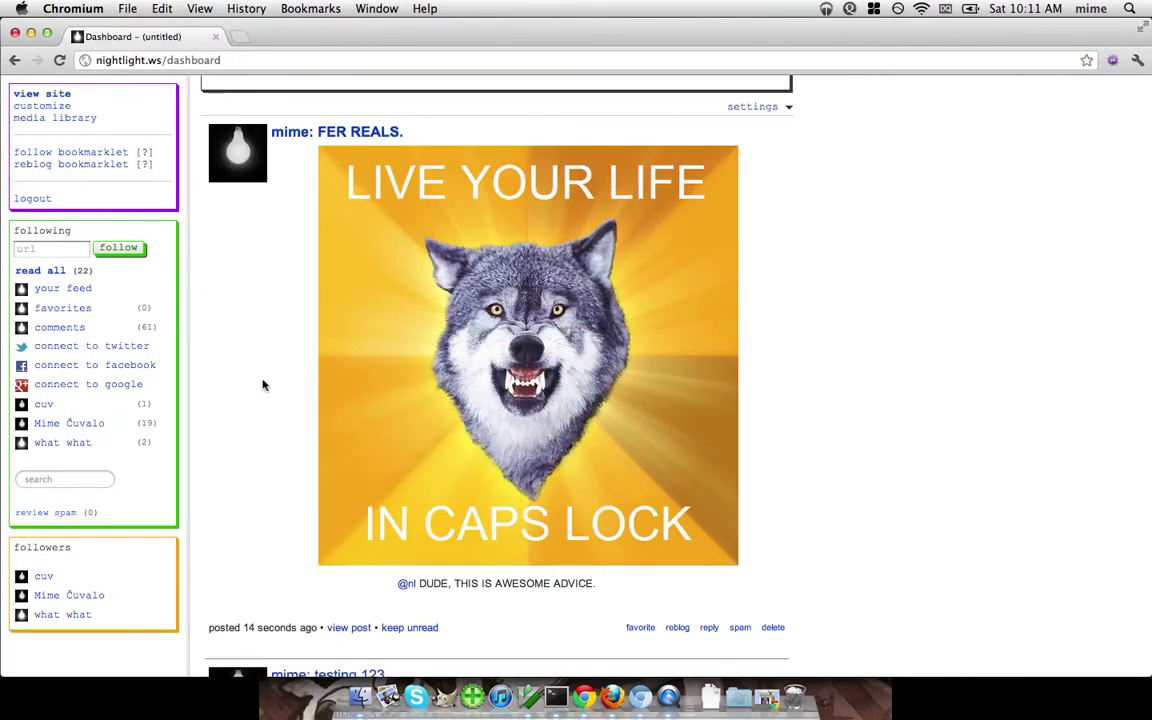
left_click(52, 271)
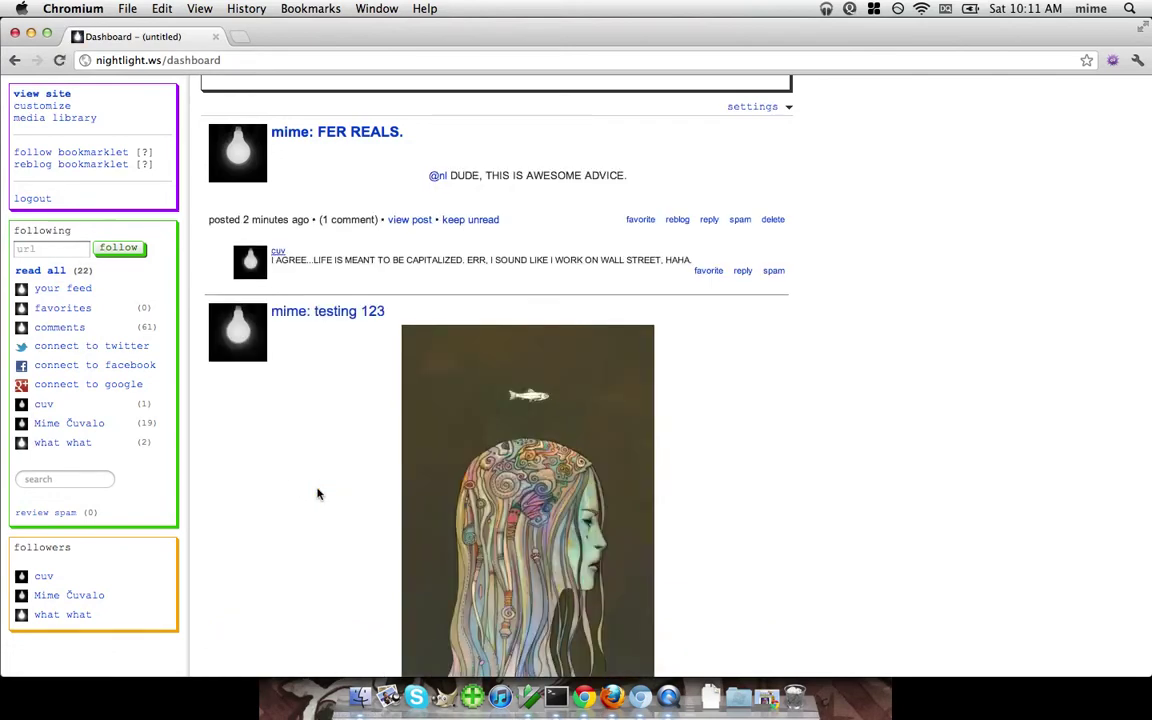
scroll(735, 558, "down", 2)
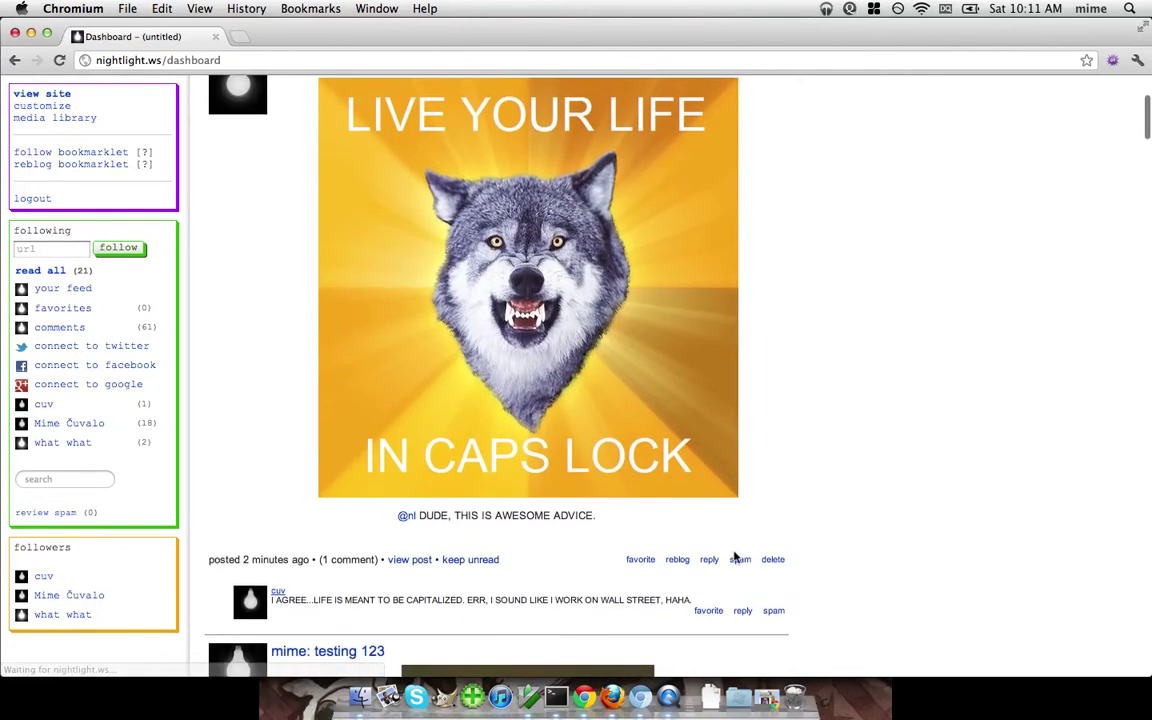
left_click_drag(690, 600, 692, 568)
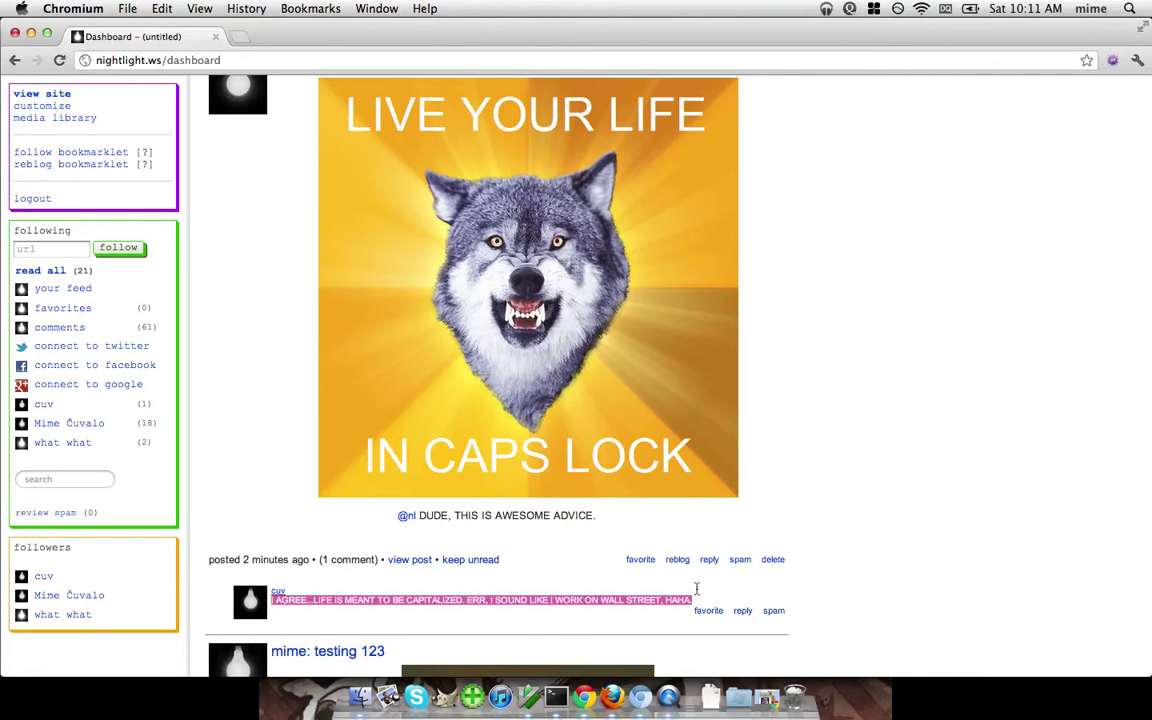
Scroll back to the feed's top, then return to the first dashboard's browser
scroll(686, 579, "down", 5)
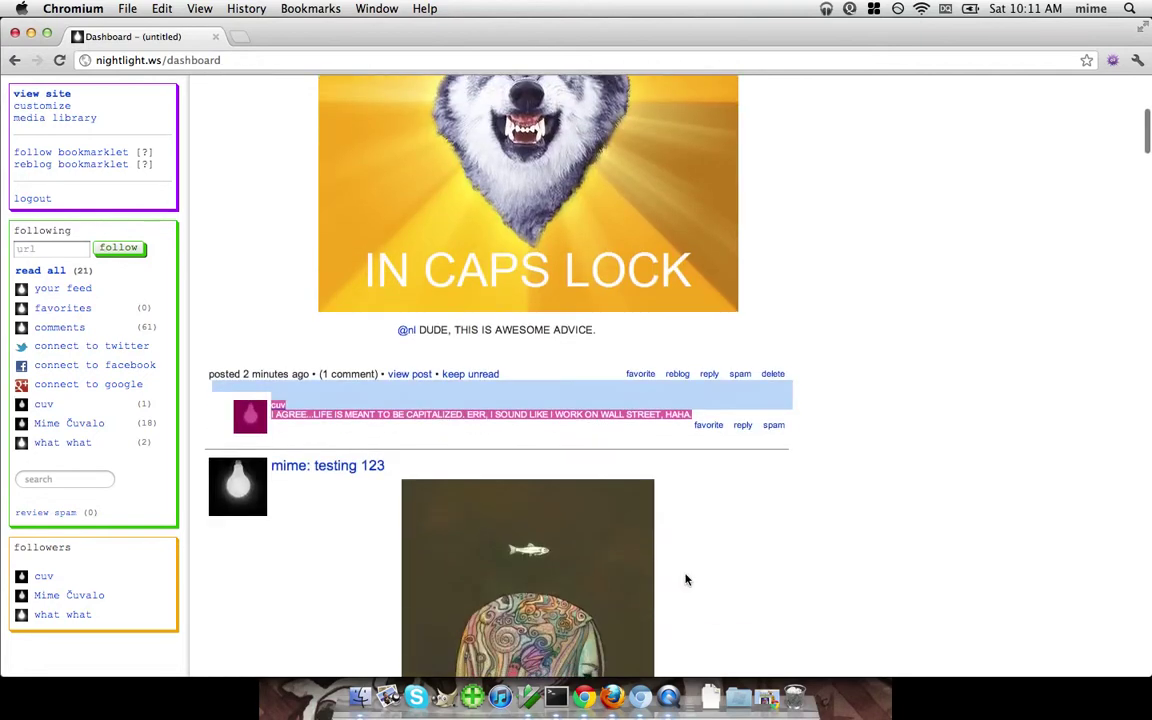
scroll(600, 540, "down", 3)
scroll(514, 460, "up", 1)
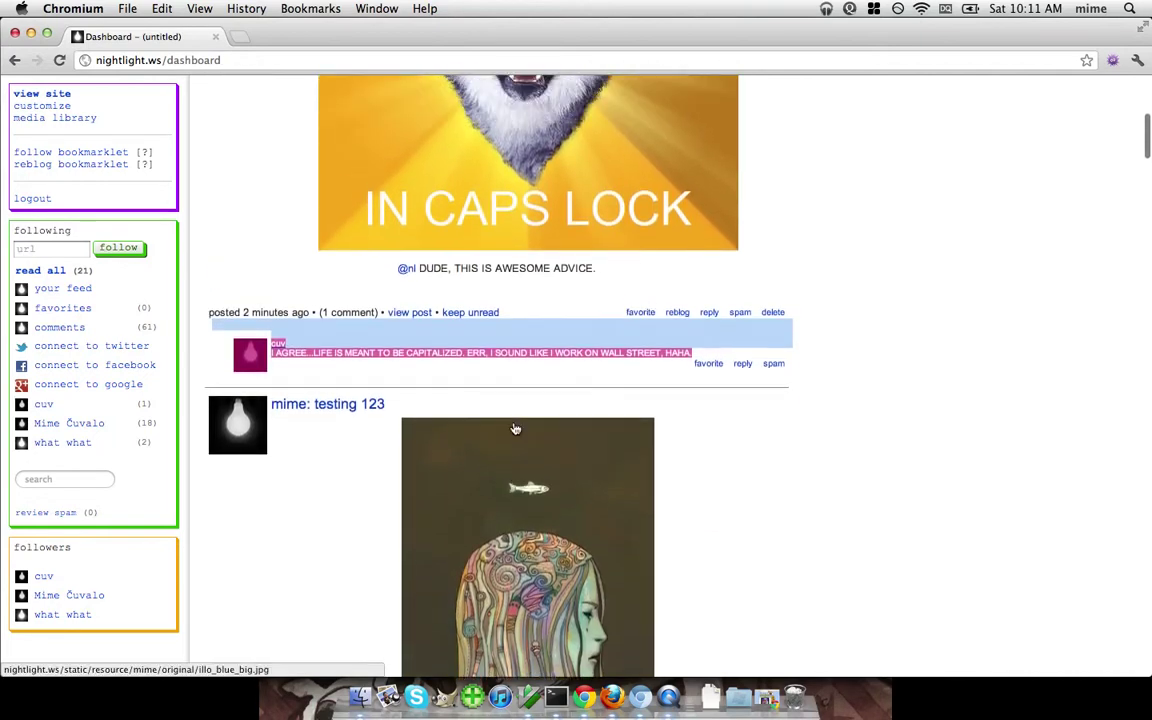
scroll(514, 429, "up", 5)
scroll(514, 429, "up", 3)
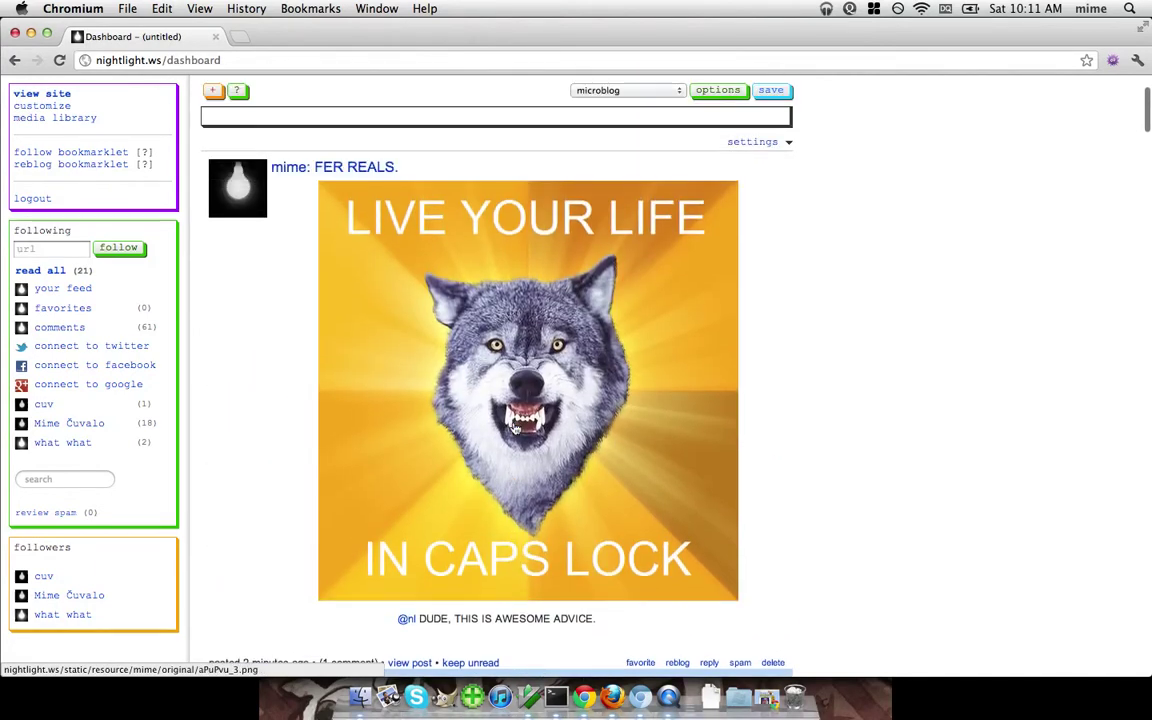
key("super+Tab")
key("super+Tab")
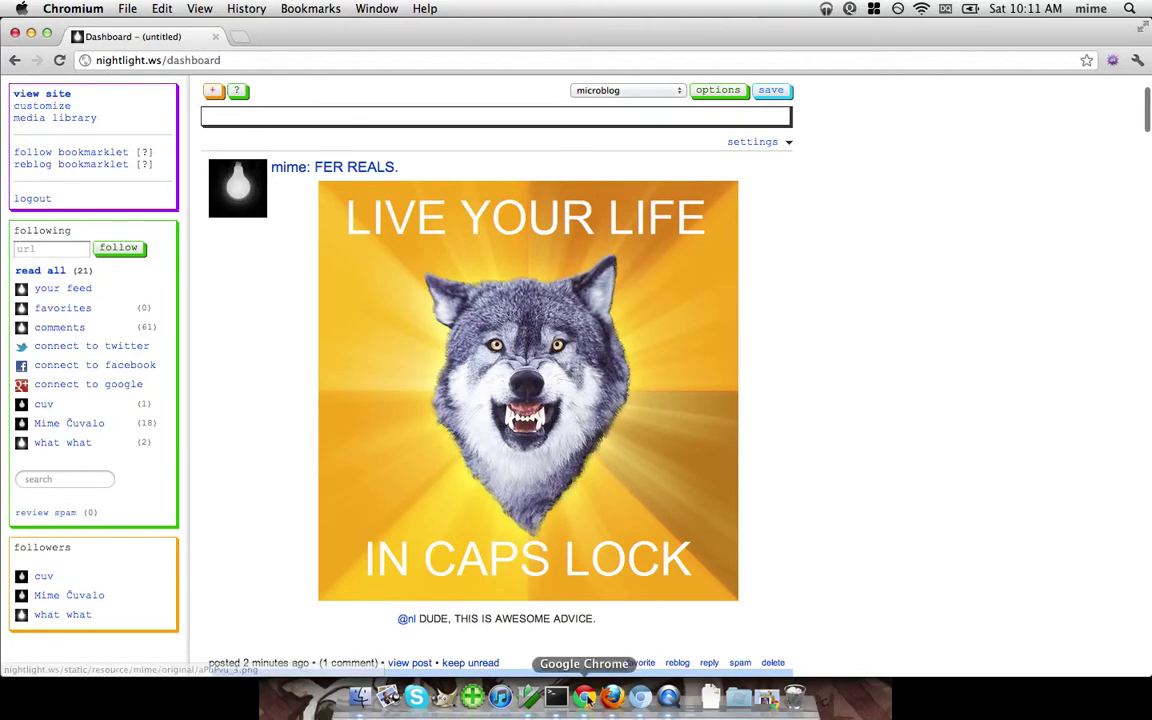
left_click(584, 697)
Scroll the first dashboard to show the blank post editor above the FER REALS. wolf post
scroll(334, 165, "up", 5)
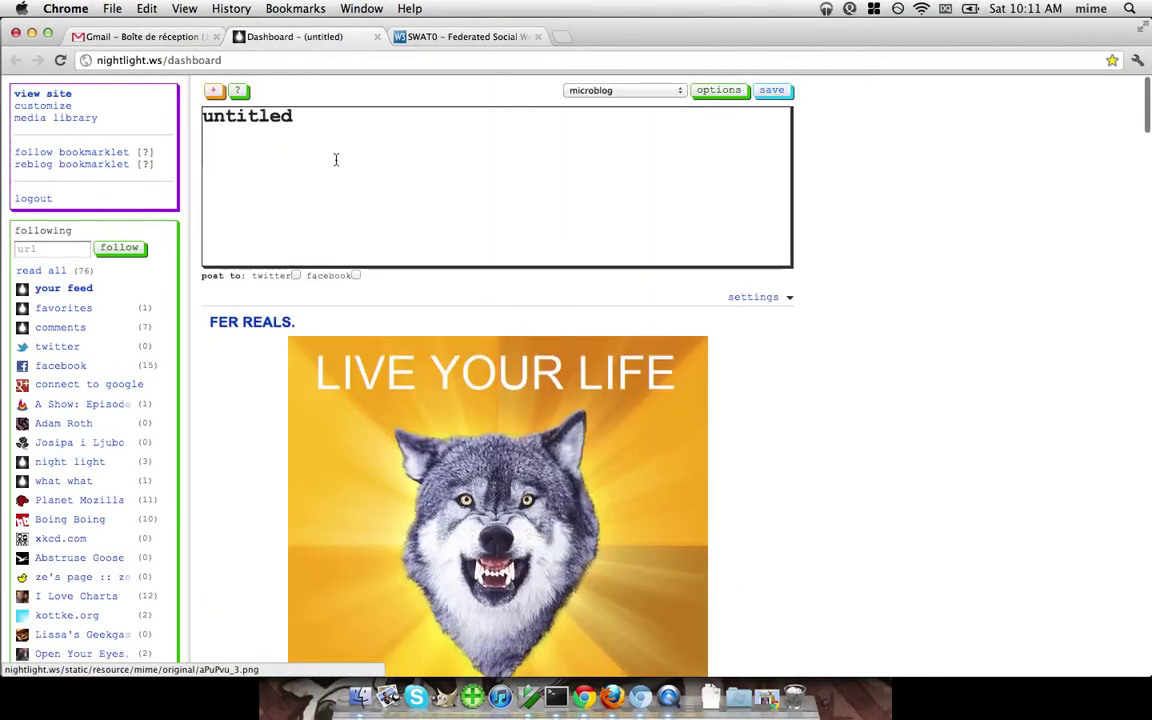
scroll(343, 183, "down", 1)
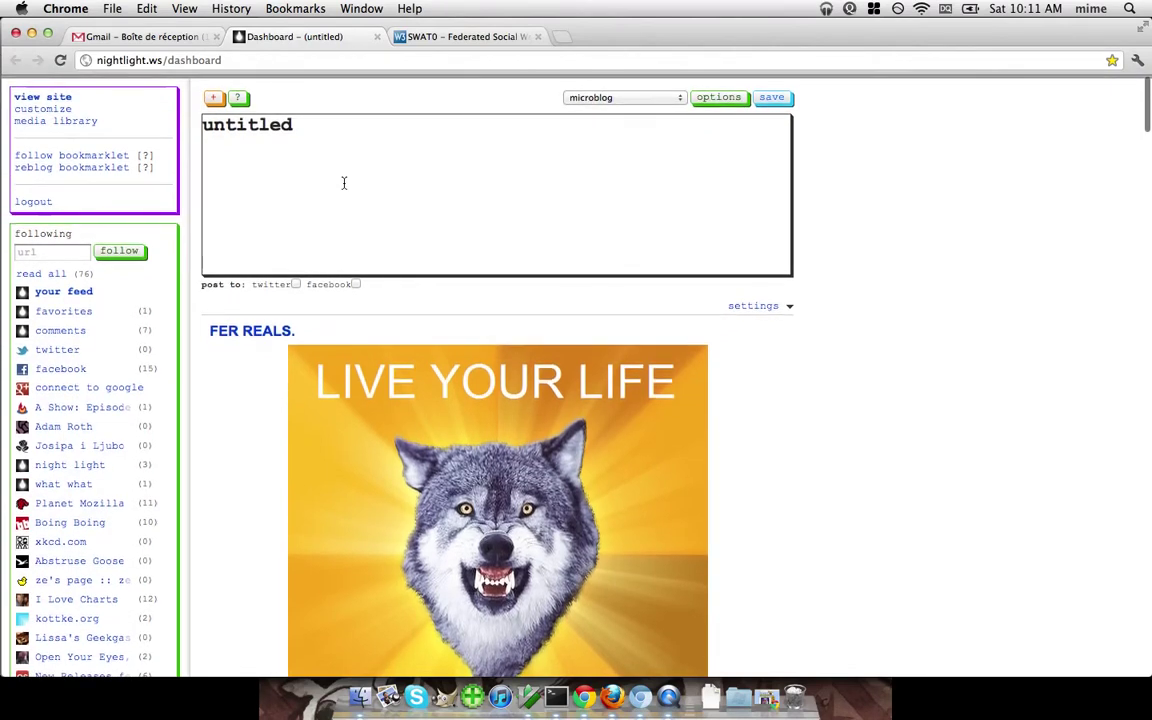
scroll(343, 183, "down", 2)
scroll(343, 183, "up", 2)
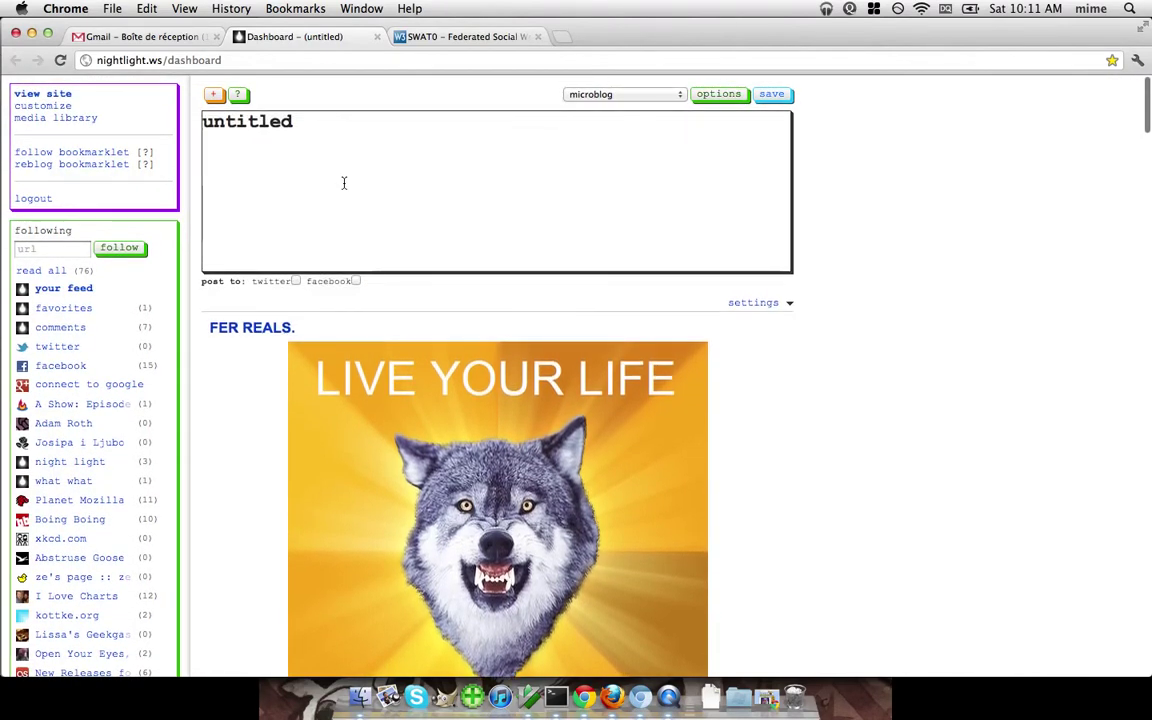